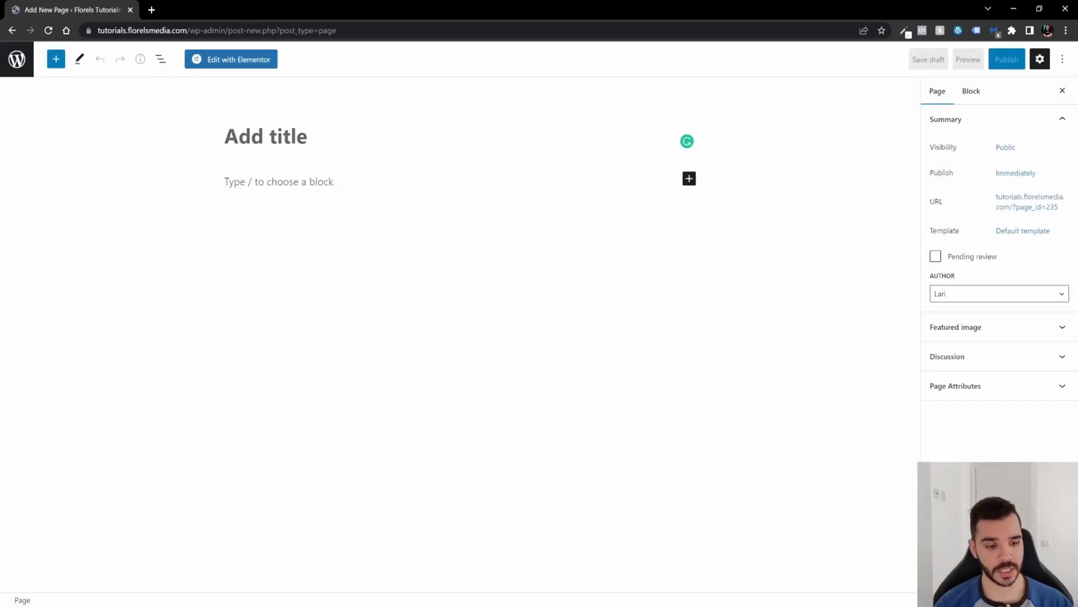
Title the new page "Dummy Page" and open it for editing with Elementor
{"action": "type", "text": "Dummy Page"}
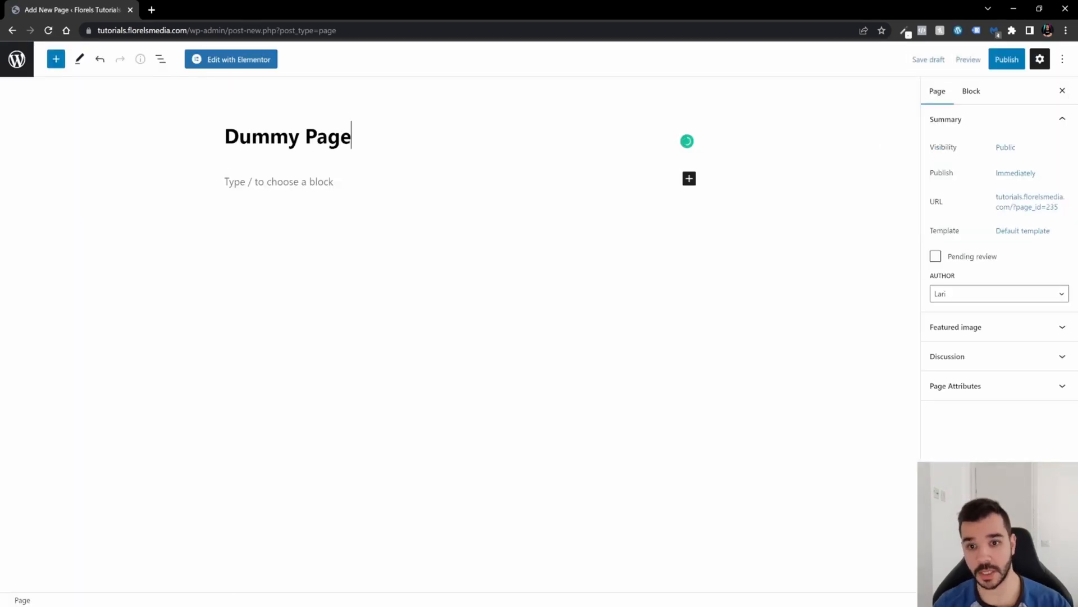
{"action": "left_click", "coordinate": [256, 62]}
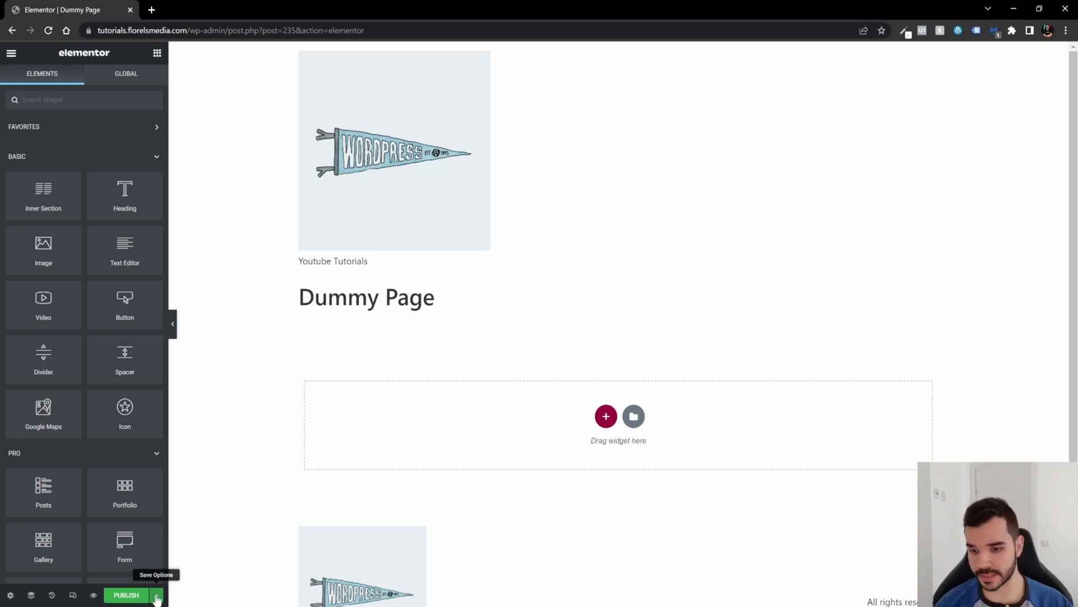
Set the page layout to Elementor Canvas in the page settings and publish the page
{"action": "left_click", "coordinate": [10, 596]}
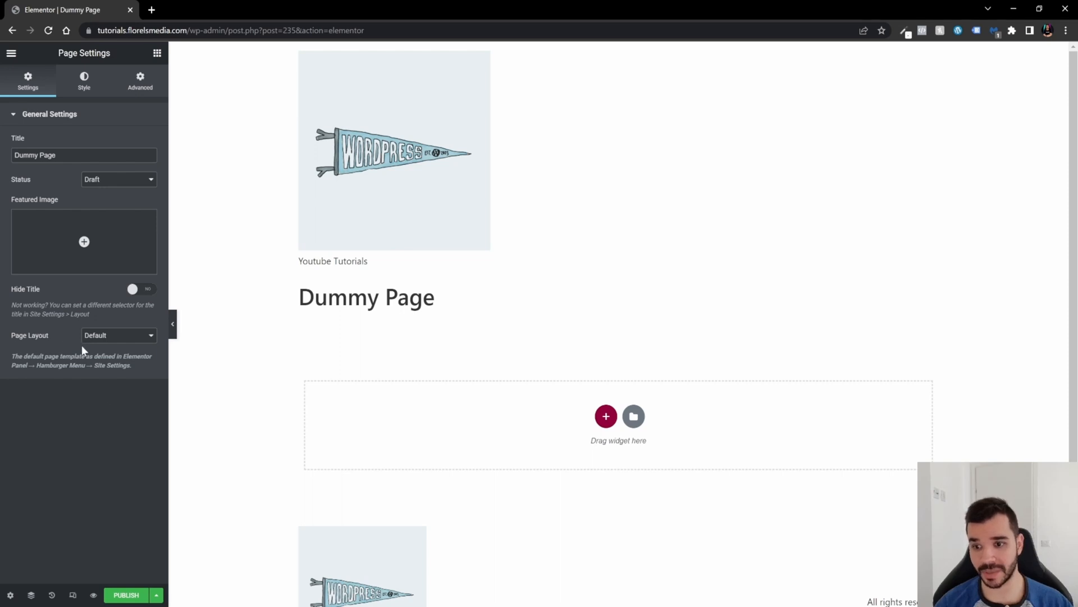
{"action": "left_click", "coordinate": [104, 337]}
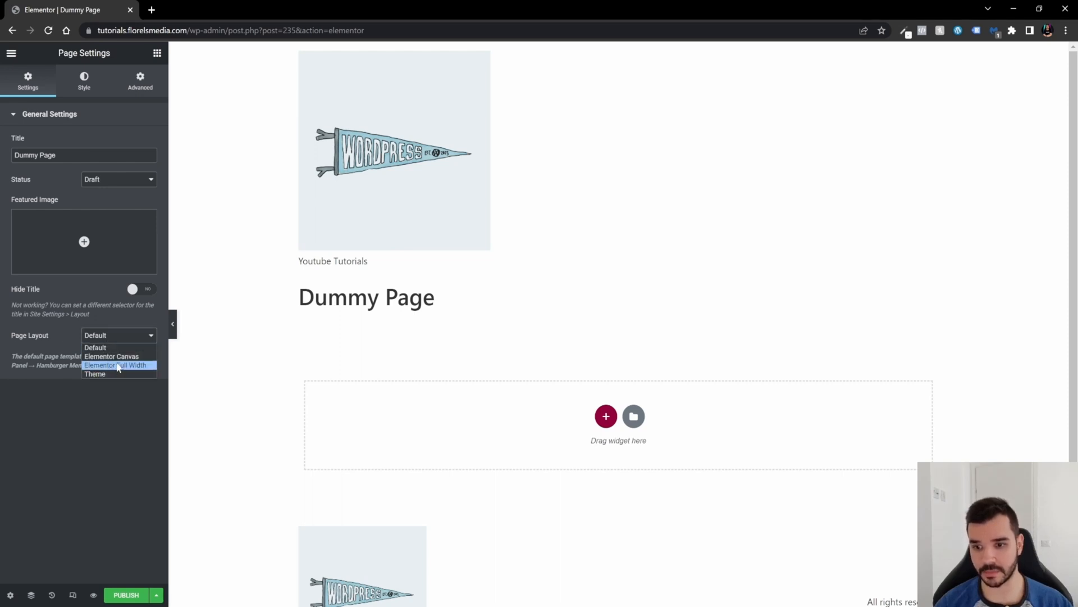
{"action": "left_click", "coordinate": [119, 357]}
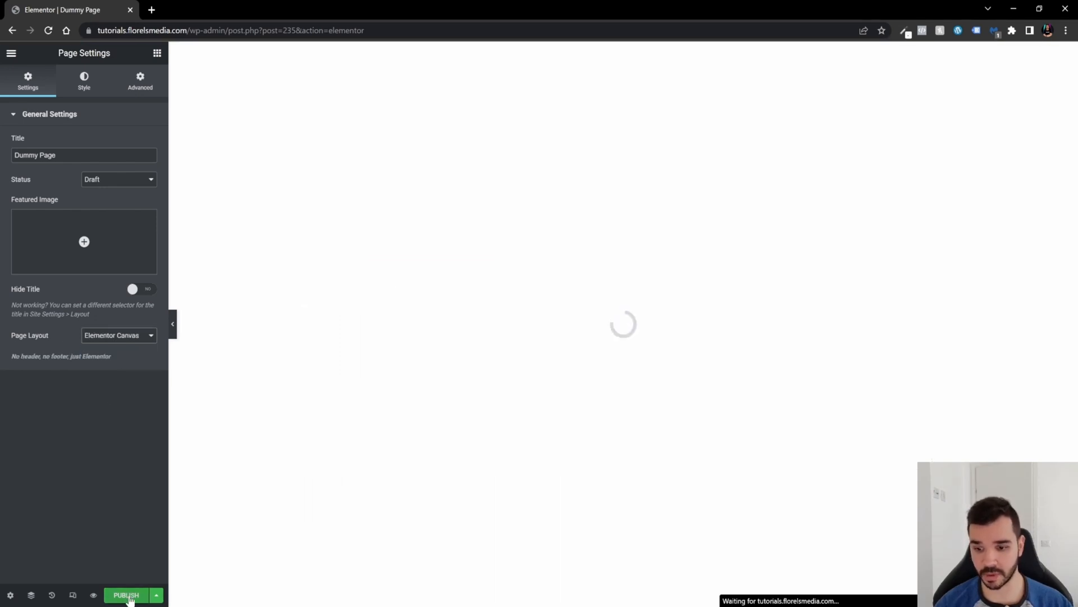
{"action": "left_click", "coordinate": [128, 596]}
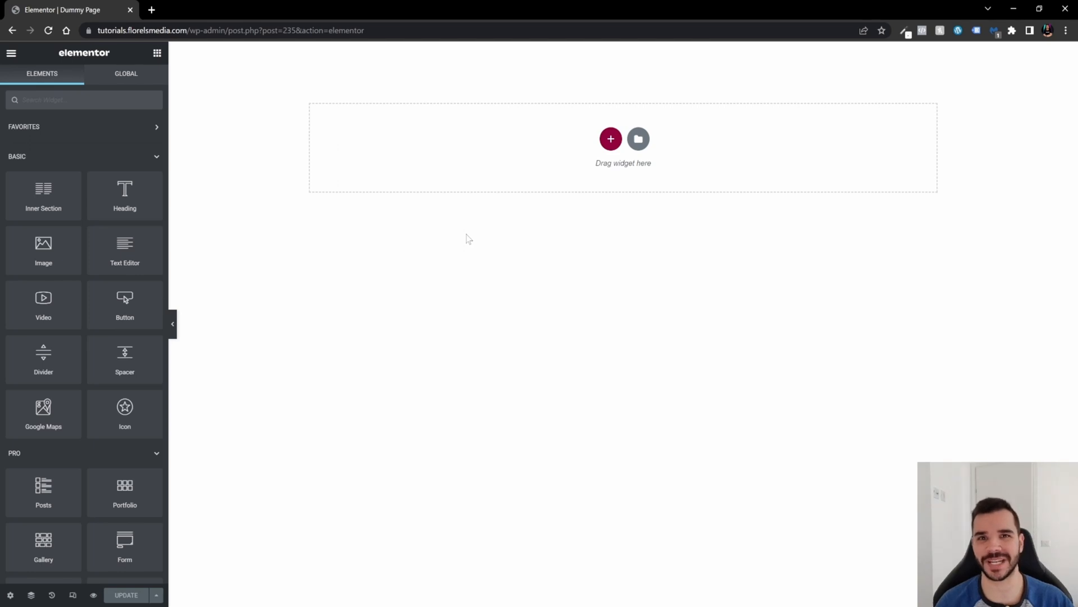
Insert the restaurant About page template from the template library and apply its page settings too
{"action": "left_click", "coordinate": [639, 140]}
{"action": "mouse_move", "coordinate": [660, 247]}
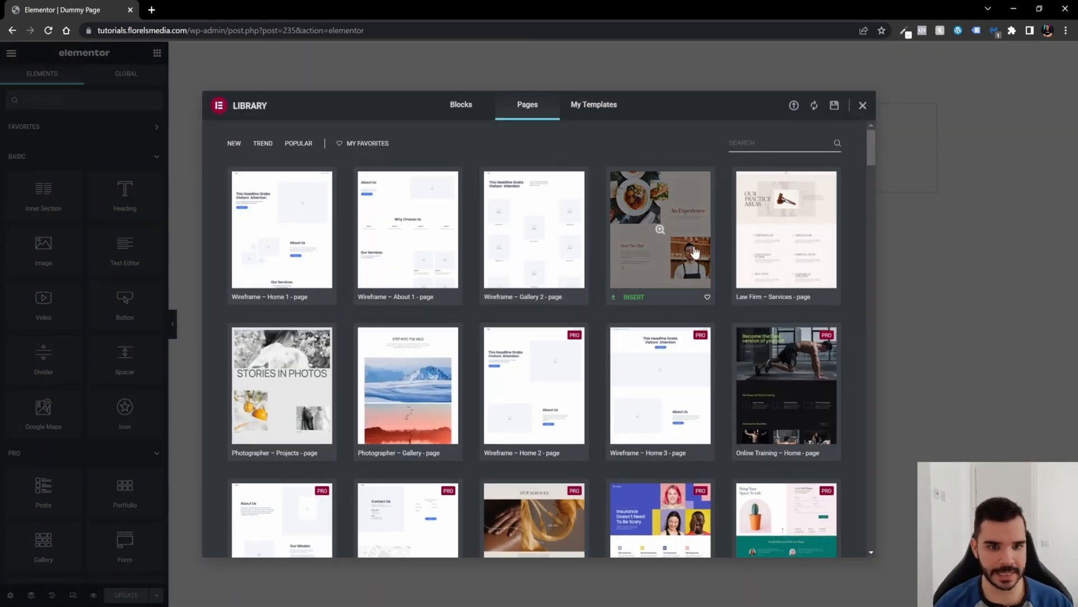
{"action": "left_click", "coordinate": [634, 298]}
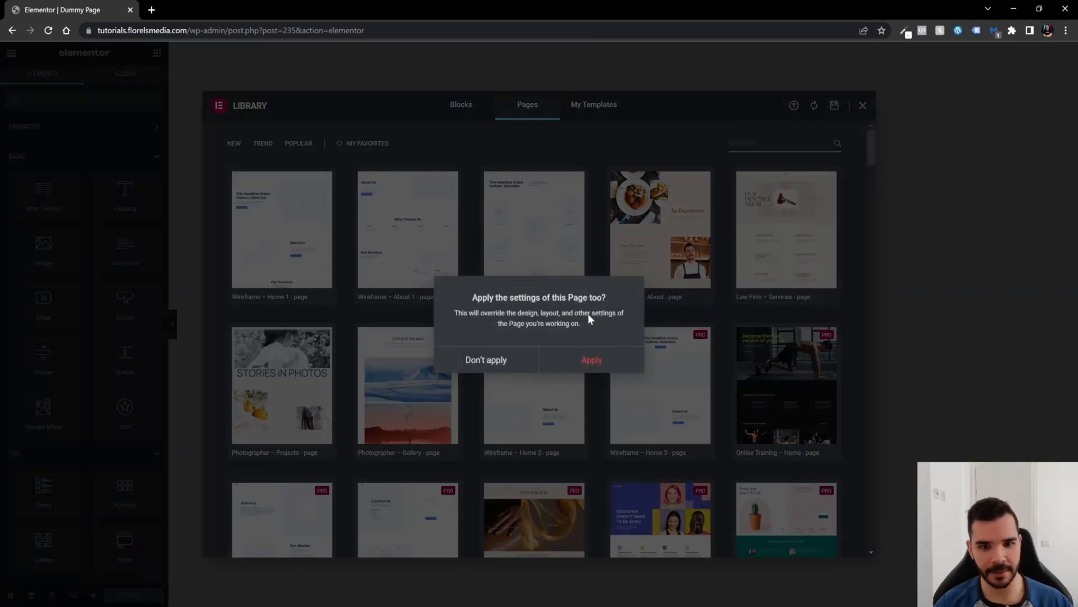
{"action": "left_click", "coordinate": [587, 362]}
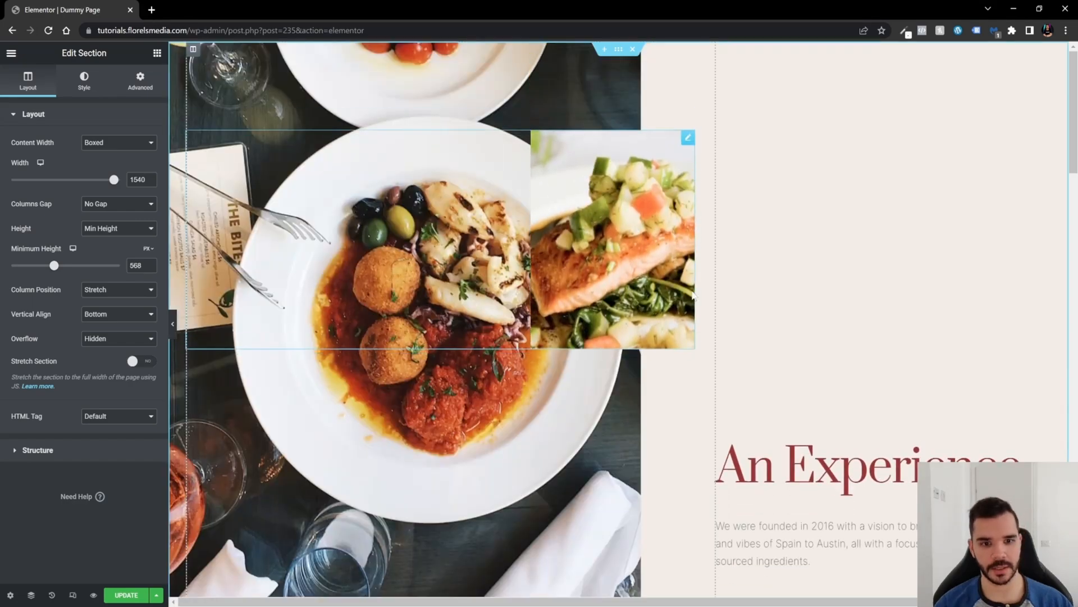
Set the link of the "An Experience" heading to #meet_our_chef
{"action": "scroll", "coordinate": [646, 317], "scroll_direction": "down", "scroll_amount": 10}
{"action": "scroll", "coordinate": [627, 303], "scroll_direction": "down", "scroll_amount": 10}
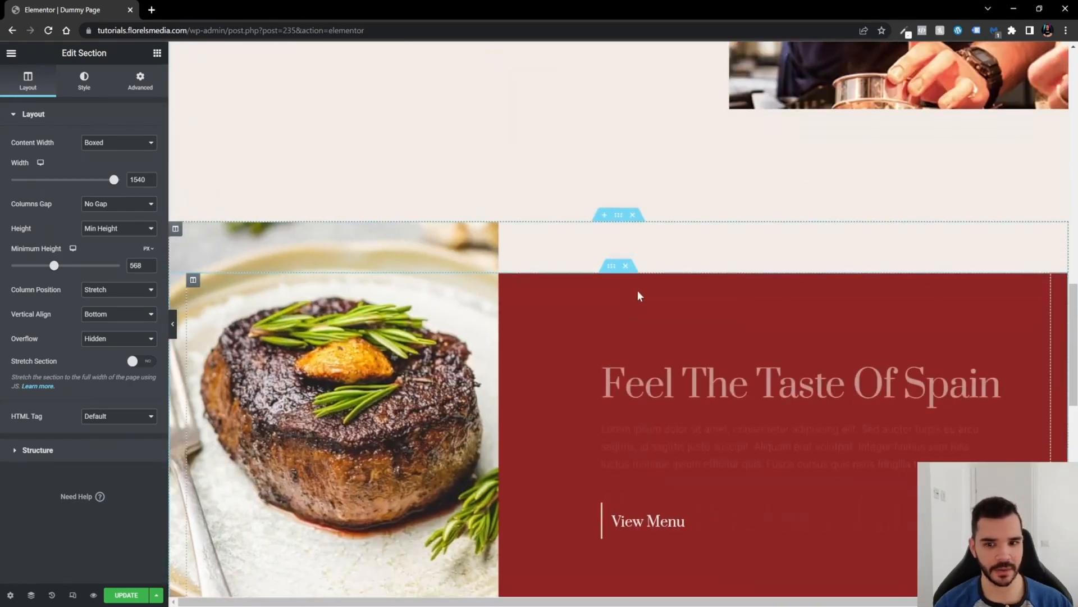
{"action": "scroll", "coordinate": [635, 290], "scroll_direction": "down", "scroll_amount": 5}
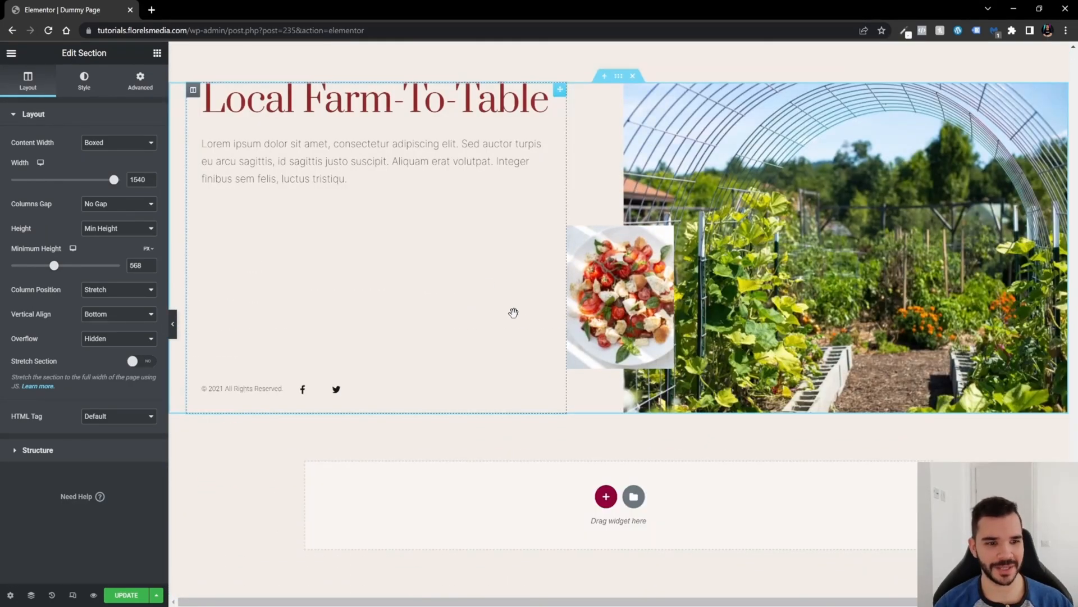
{"action": "scroll", "coordinate": [513, 311], "scroll_direction": "up", "scroll_amount": 10}
{"action": "scroll", "coordinate": [565, 324], "scroll_direction": "up", "scroll_amount": 10}
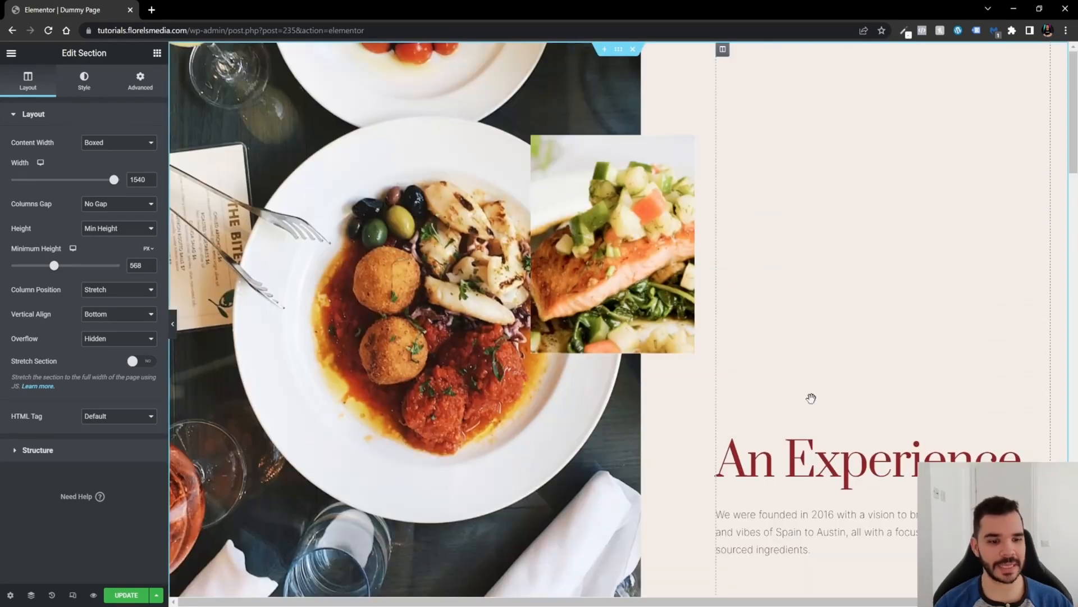
{"action": "scroll", "coordinate": [808, 395], "scroll_direction": "down", "scroll_amount": 1}
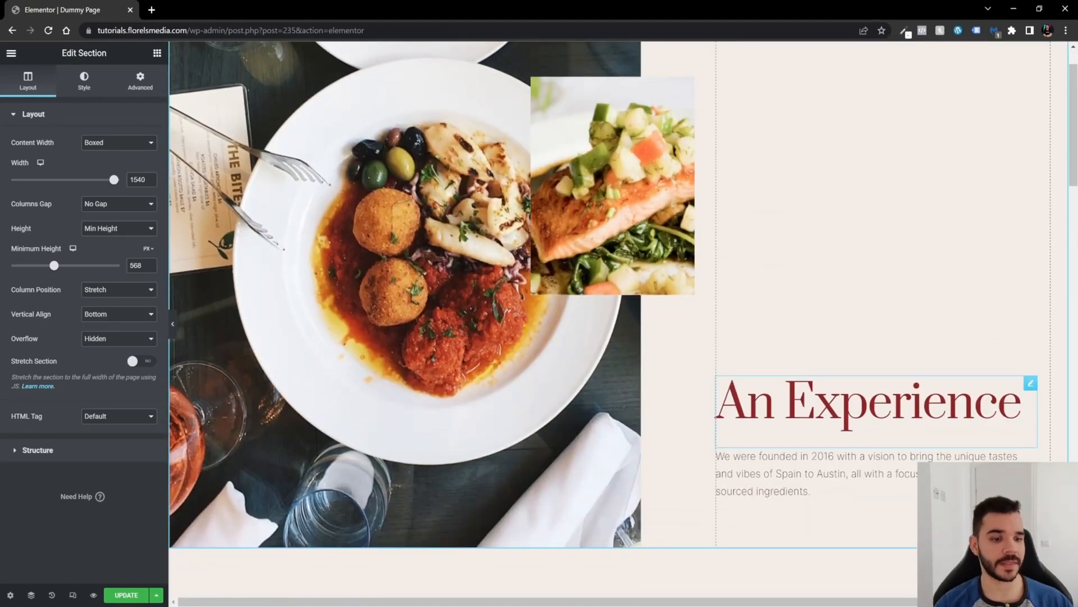
{"action": "left_click", "coordinate": [1030, 383]}
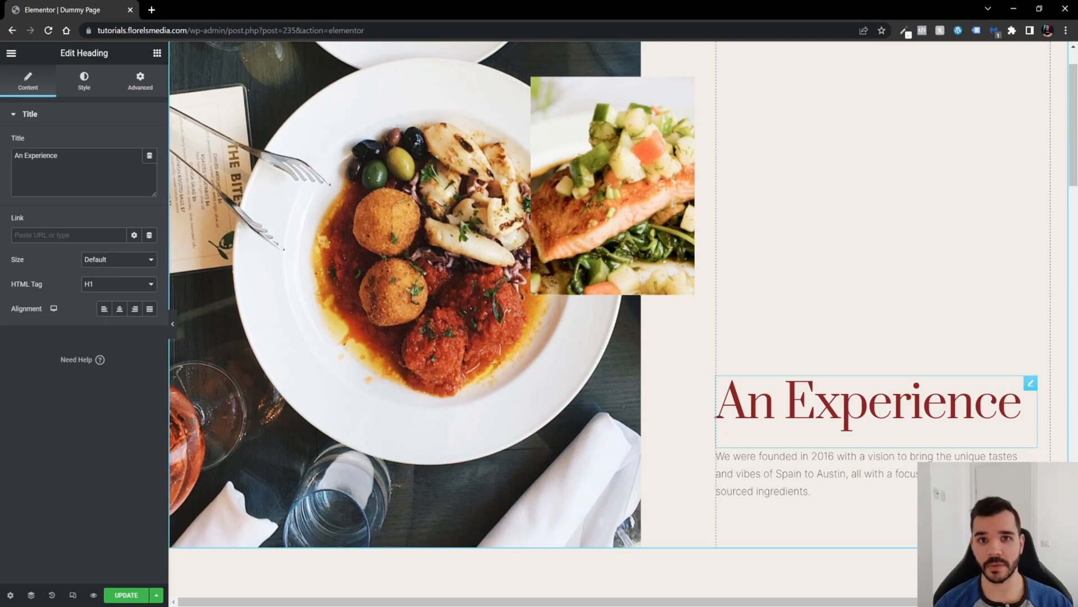
{"action": "scroll", "coordinate": [537, 208], "scroll_direction": "down", "scroll_amount": 8}
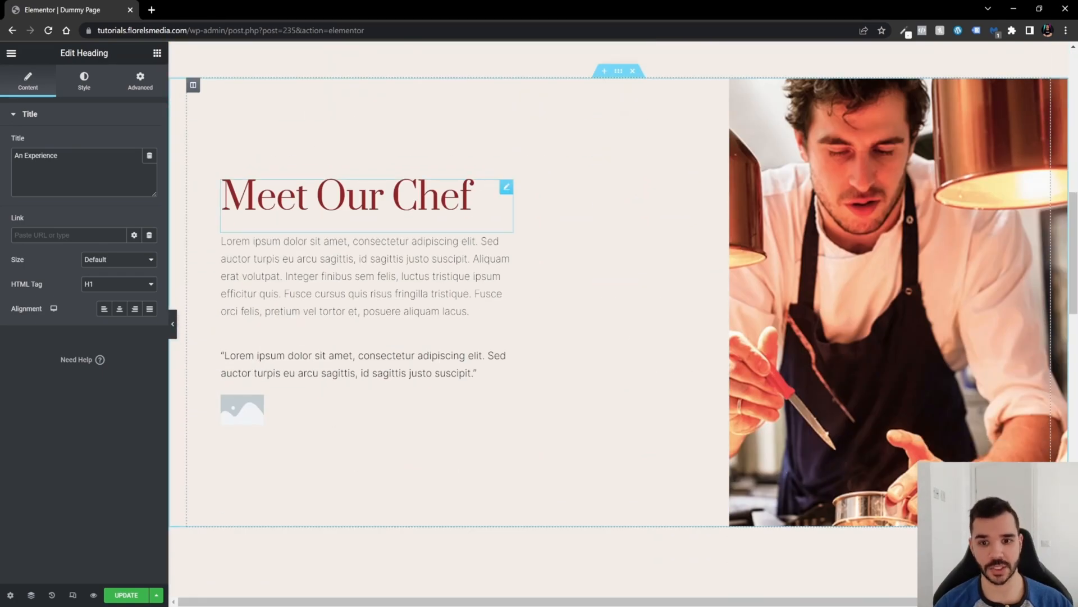
{"action": "scroll", "coordinate": [513, 315], "scroll_direction": "up", "scroll_amount": 8}
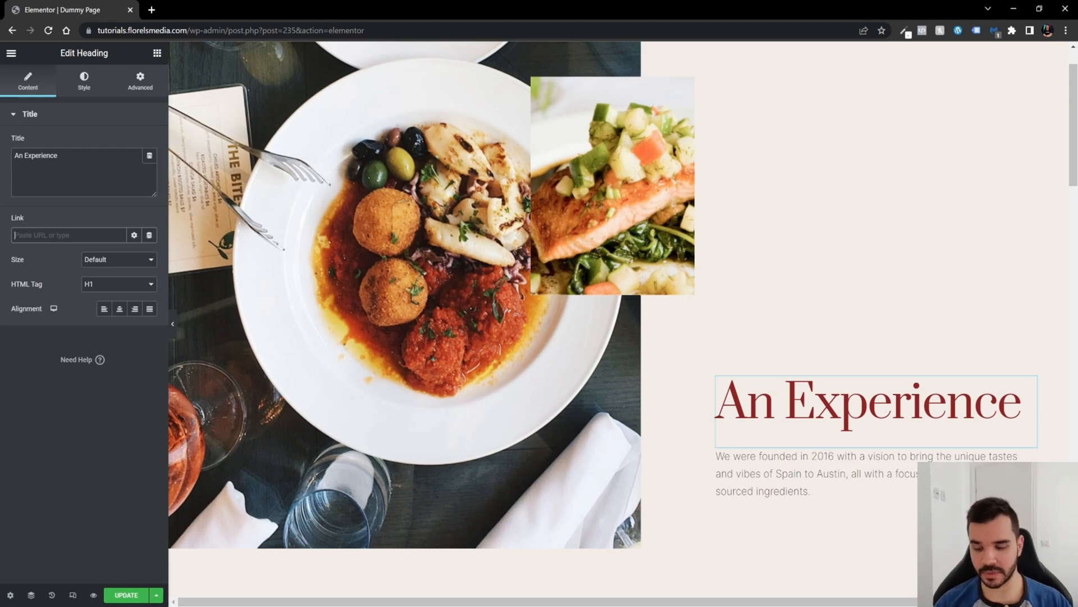
{"action": "type", "text": "#"}
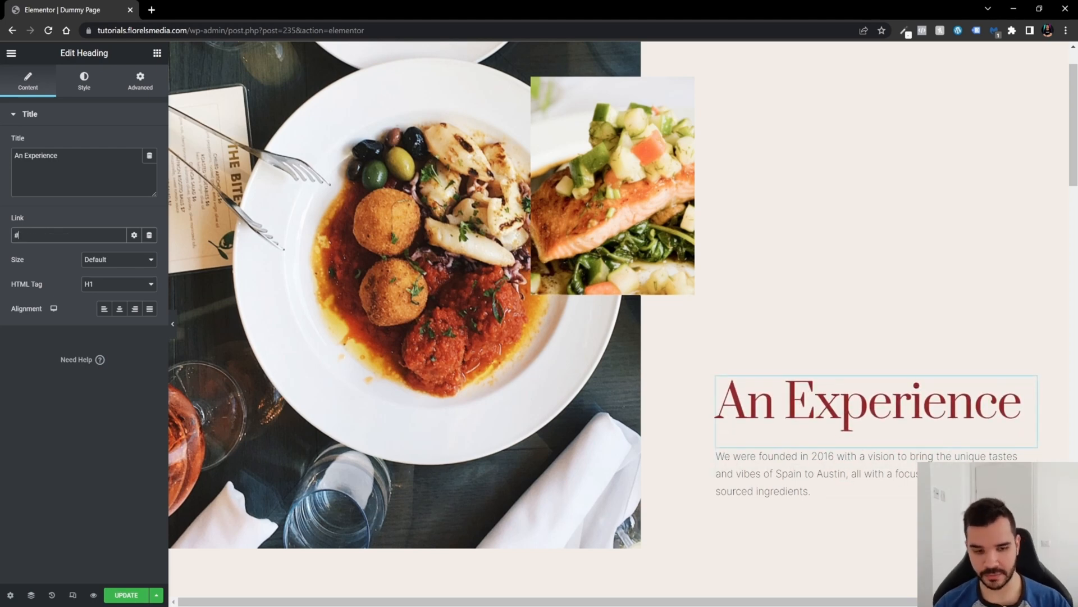
{"action": "type", "text": "meet"}
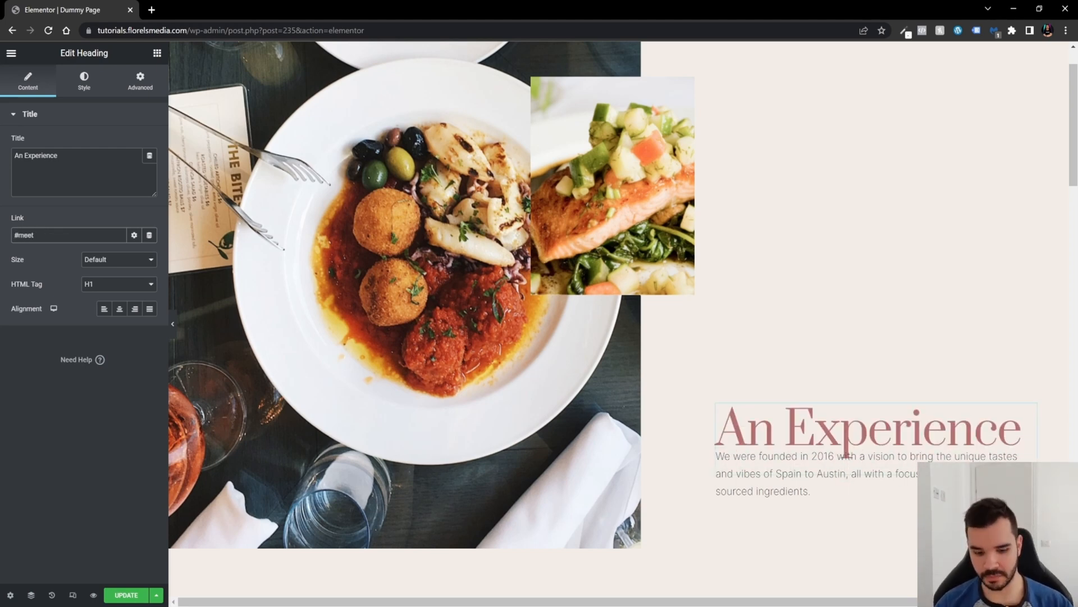
{"action": "type", "text": "_ou"}
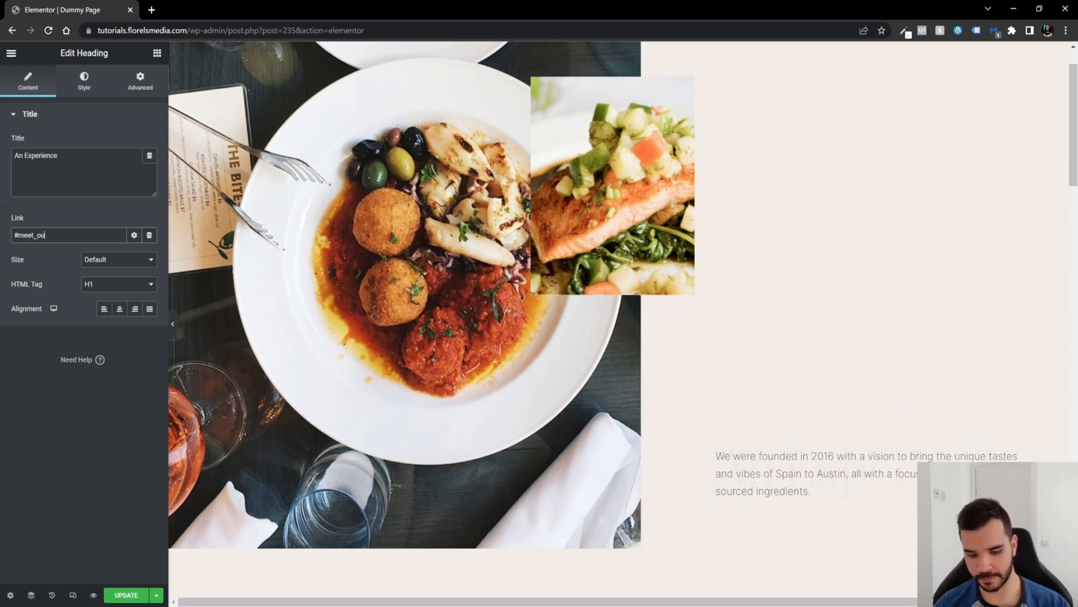
{"action": "type", "text": "r_chef"}
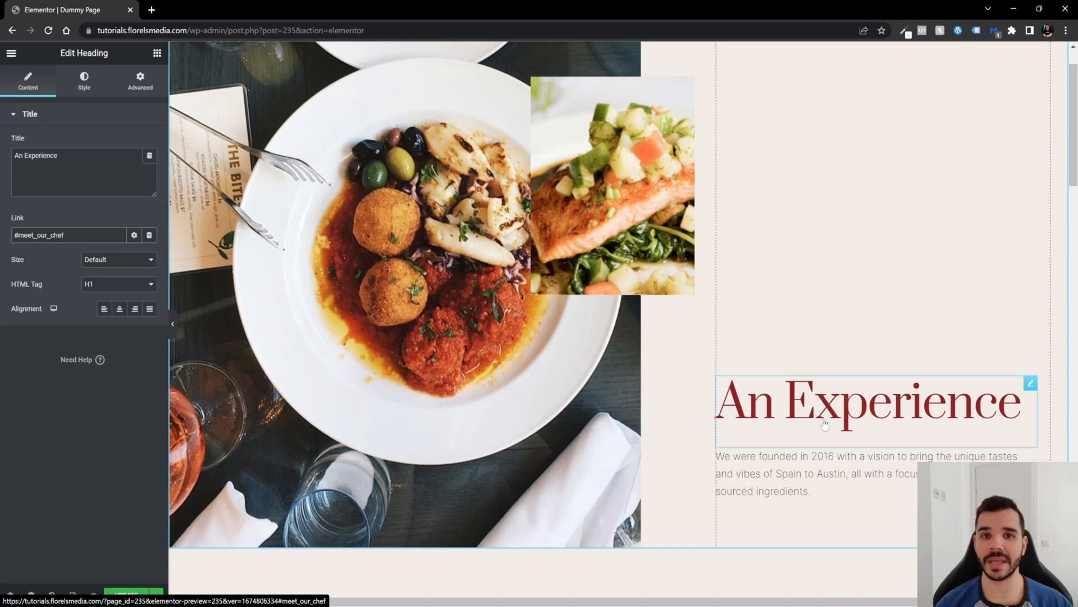
Copy the text meet_our_chef from the heading's link, leaving out the # sign
{"action": "key", "text": "shift+Left"}
{"action": "key", "text": "shift+Left"}
{"action": "key", "text": "shift+Left"}
{"action": "key", "text": "shift+Left"}
{"action": "key", "text": "shift+Left"}
{"action": "key", "text": "shift+Left"}
{"action": "key", "text": "shift+Left"}
{"action": "key", "text": "shift+Left"}
{"action": "key", "text": "shift+Left"}
{"action": "key", "text": "shift+Left"}
{"action": "key", "text": "shift+Left"}
{"action": "key", "text": "shift+Left"}
{"action": "key", "text": "shift+Left"}
{"action": "key", "text": "ctrl+c"}
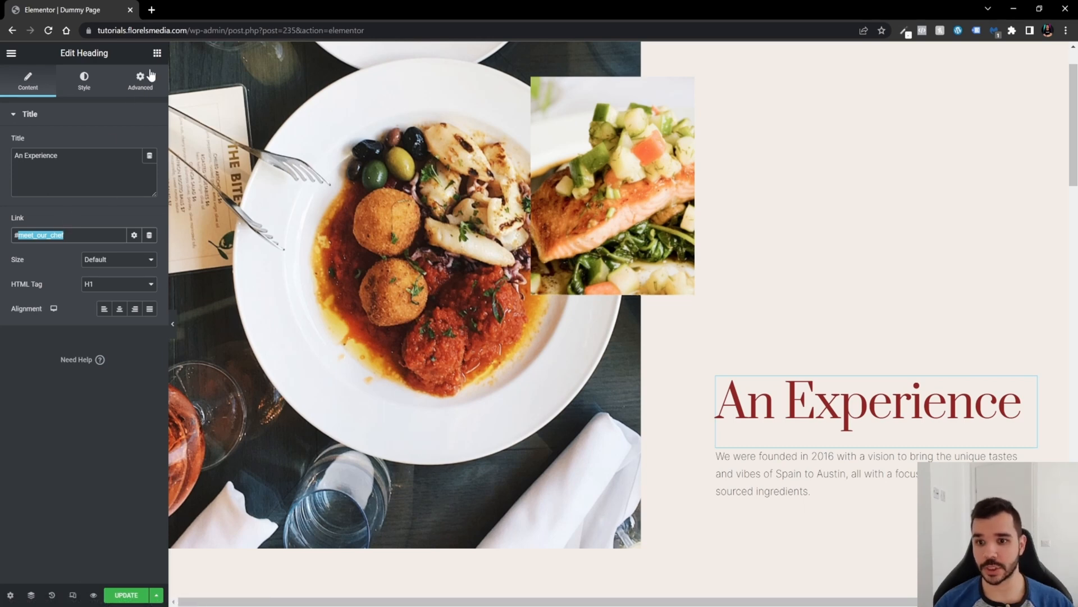
Search the widgets for "anch" and place a Menu Anchor widget directly above the "Meet Our Chef" heading
{"action": "left_click", "coordinate": [157, 54]}
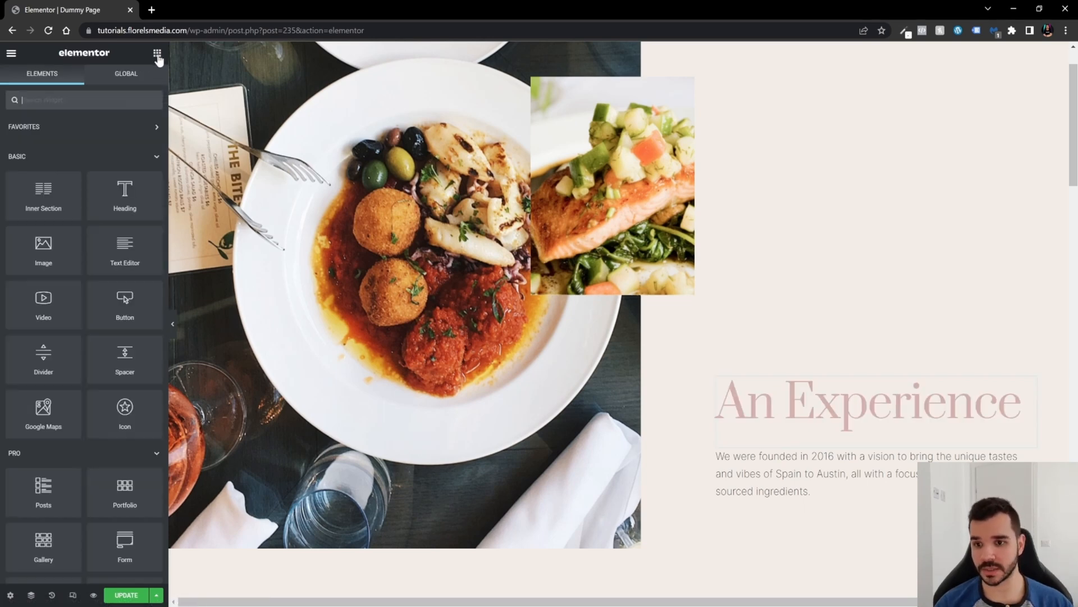
{"action": "type", "text": "a"}
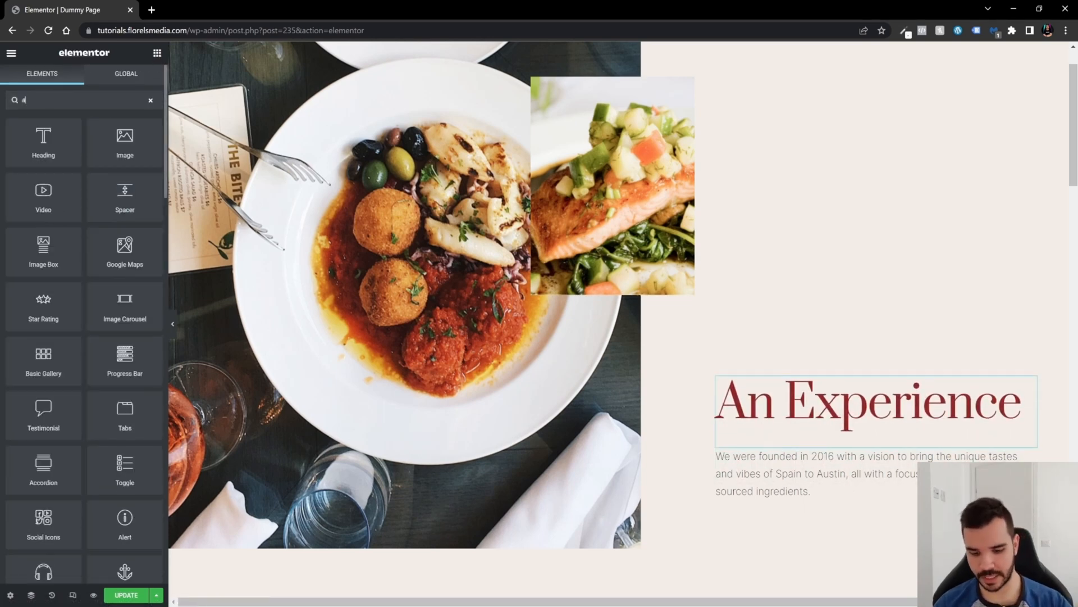
{"action": "type", "text": "nch"}
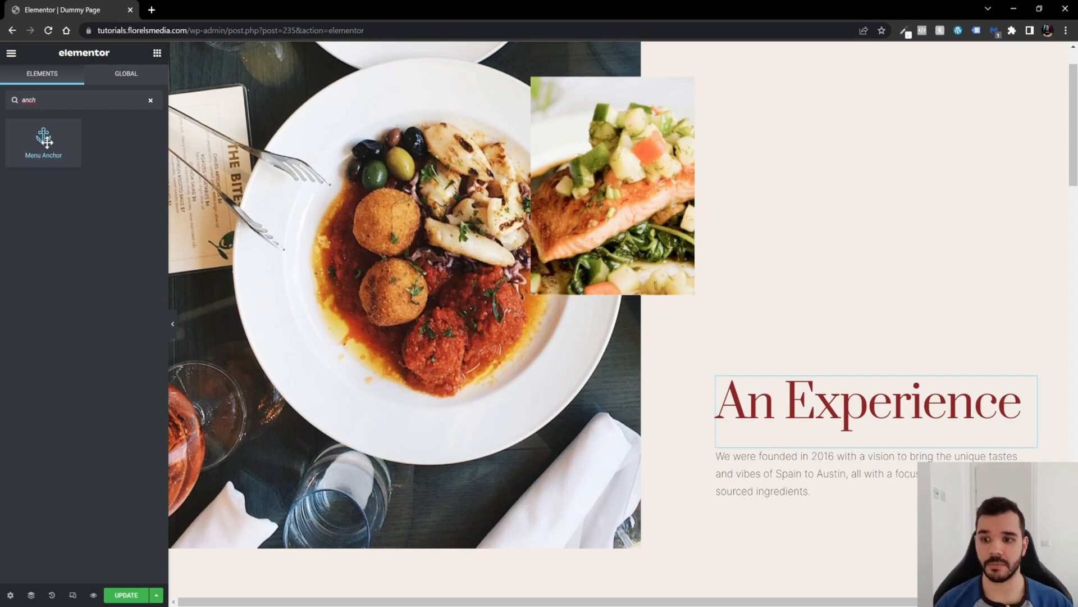
{"action": "scroll", "coordinate": [441, 329], "scroll_direction": "down", "scroll_amount": 9}
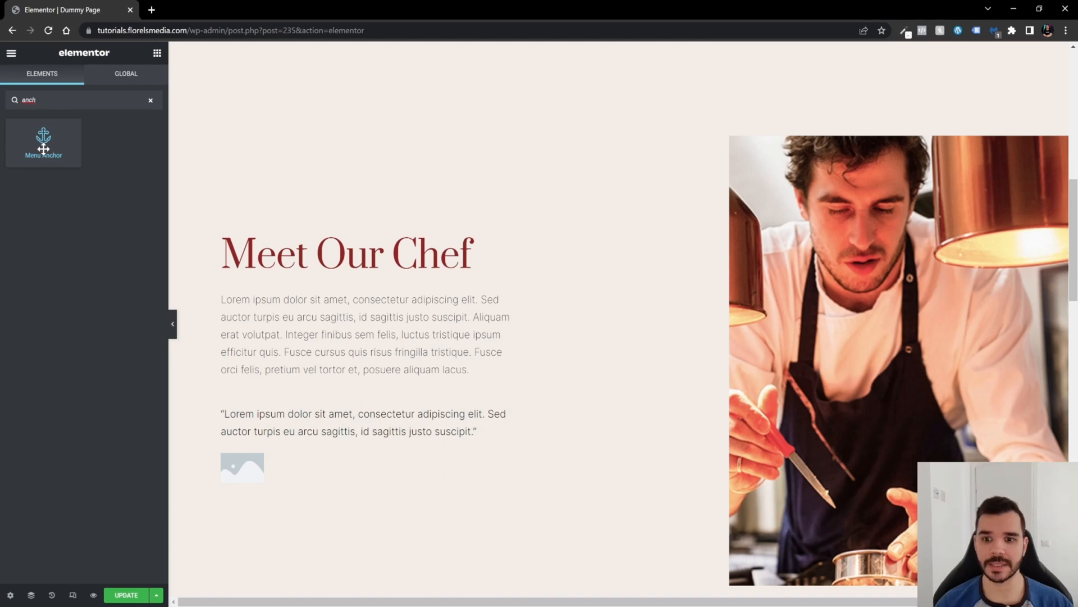
{"action": "scroll", "coordinate": [337, 264], "scroll_direction": "down", "scroll_amount": 3}
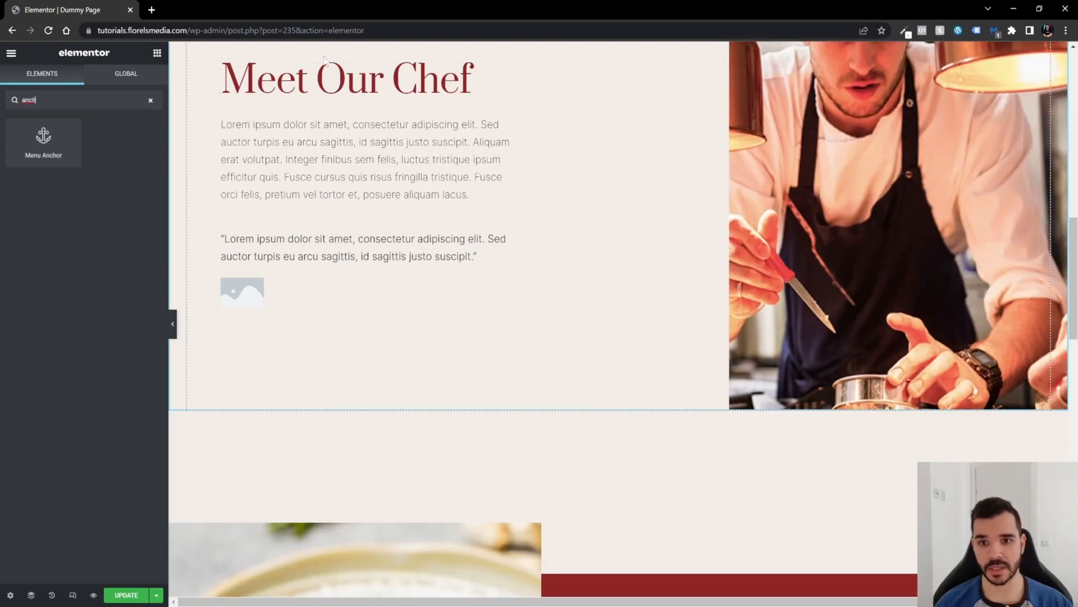
{"action": "scroll", "coordinate": [353, 157], "scroll_direction": "down", "scroll_amount": 1}
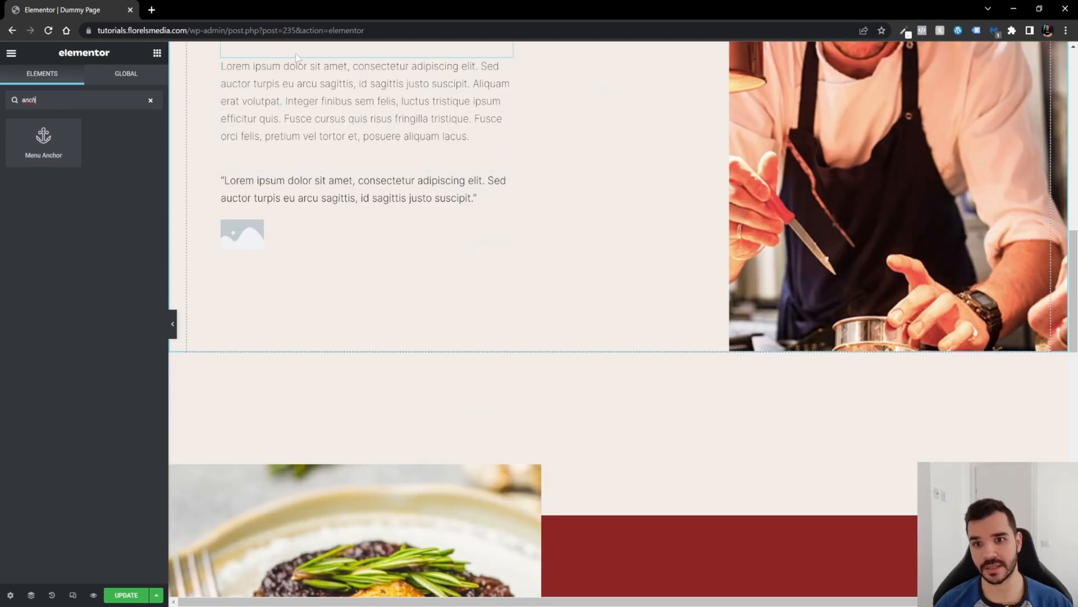
{"action": "scroll", "coordinate": [297, 59], "scroll_direction": "up", "scroll_amount": 1}
{"action": "scroll", "coordinate": [449, 224], "scroll_direction": "up", "scroll_amount": 2}
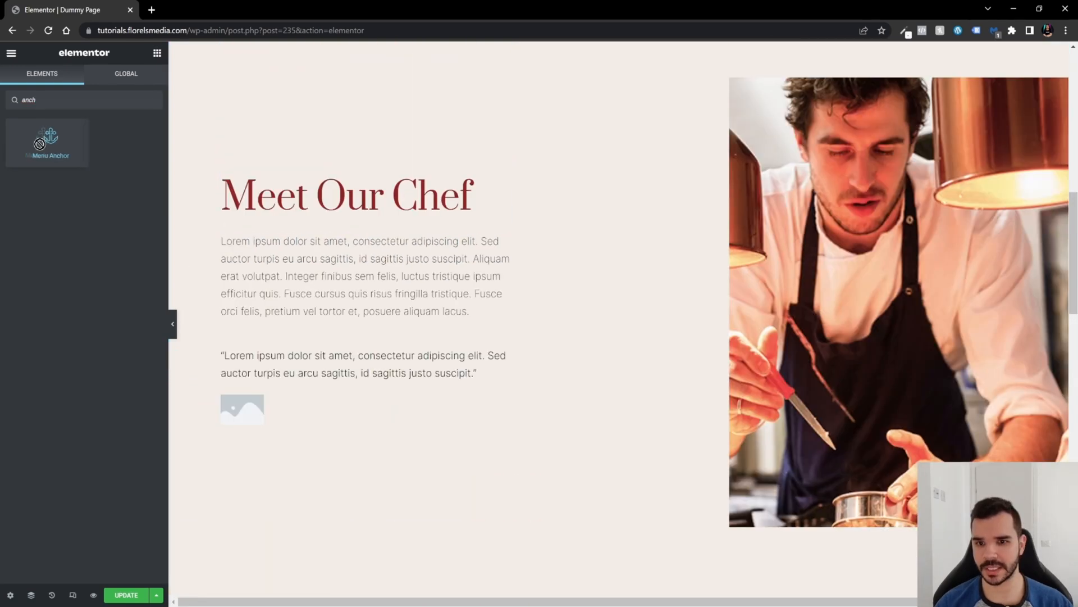
{"action": "left_click_drag", "start_coordinate": [43, 141], "coordinate": [274, 184]}
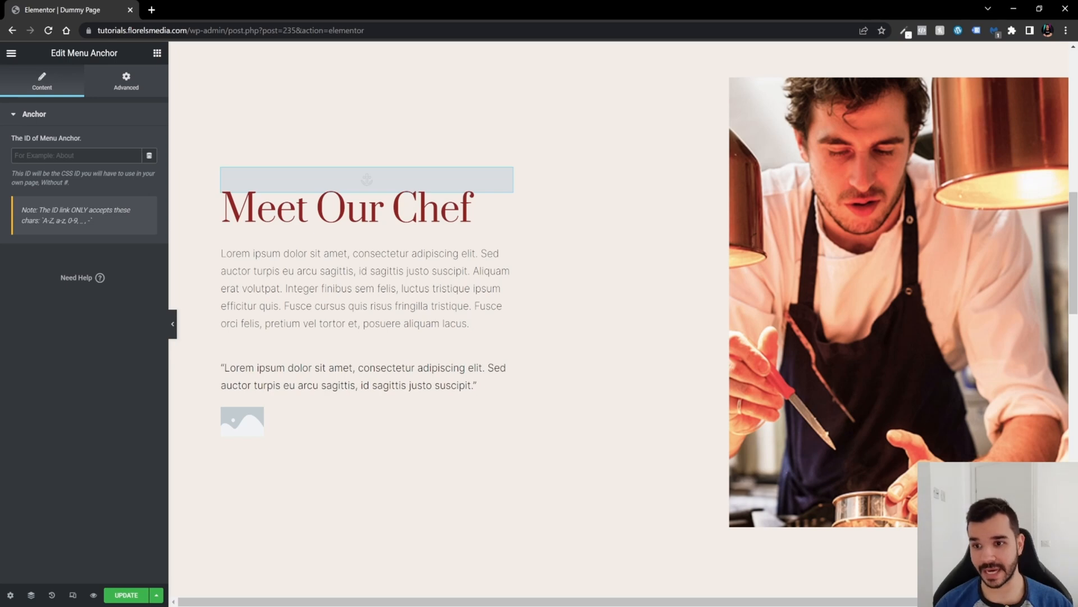
Set the menu anchor's ID to the copied text meet_our_chef
{"action": "left_click", "coordinate": [76, 155]}
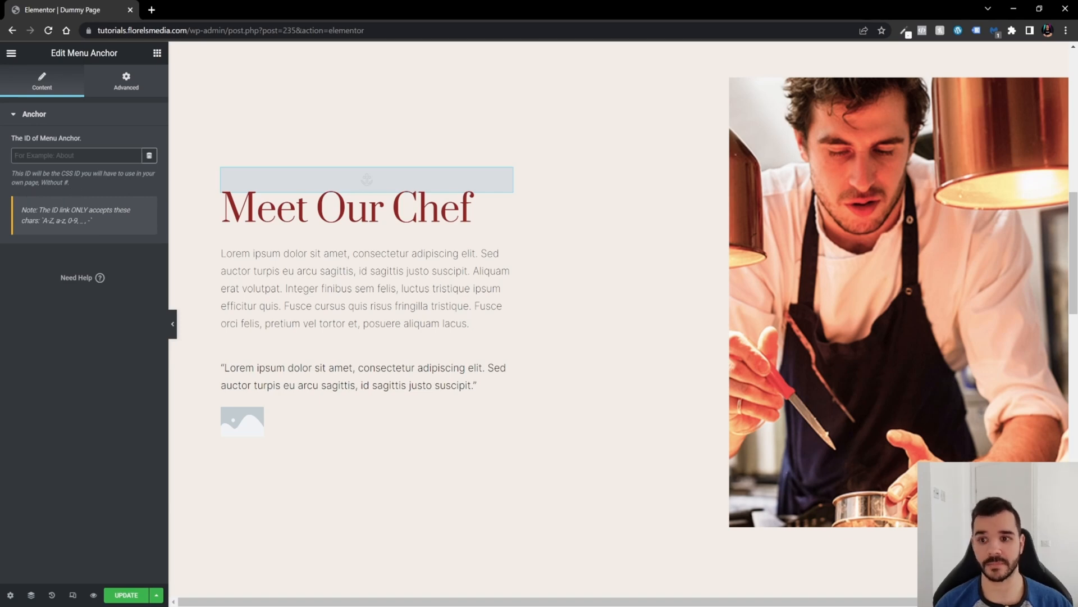
{"action": "key", "text": "ctrl+v"}
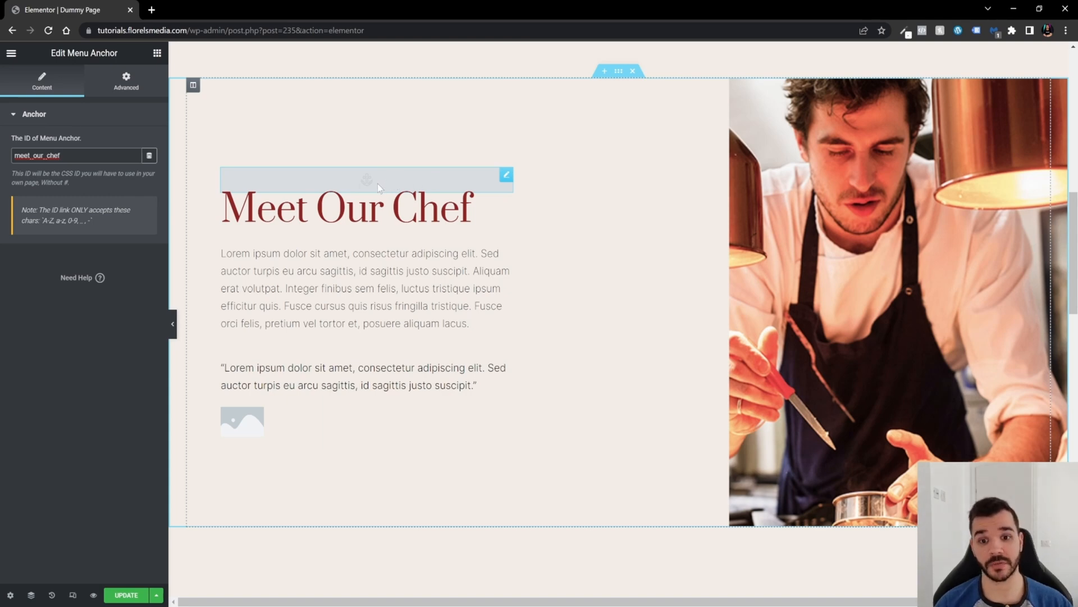
{"action": "scroll", "coordinate": [377, 184], "scroll_direction": "up", "scroll_amount": 1}
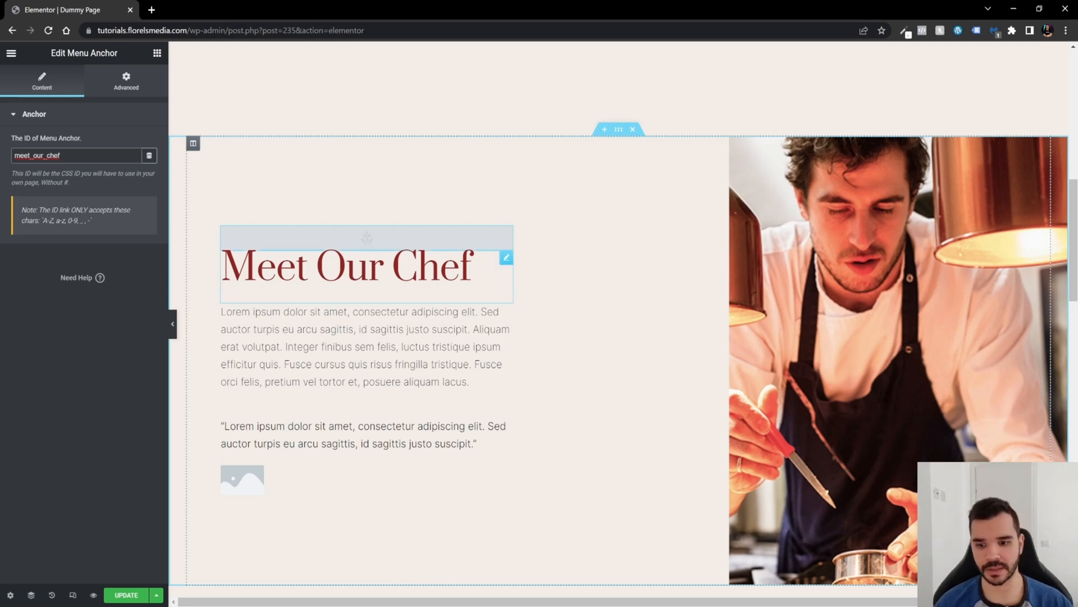
{"action": "scroll", "coordinate": [386, 241], "scroll_direction": "up", "scroll_amount": 1}
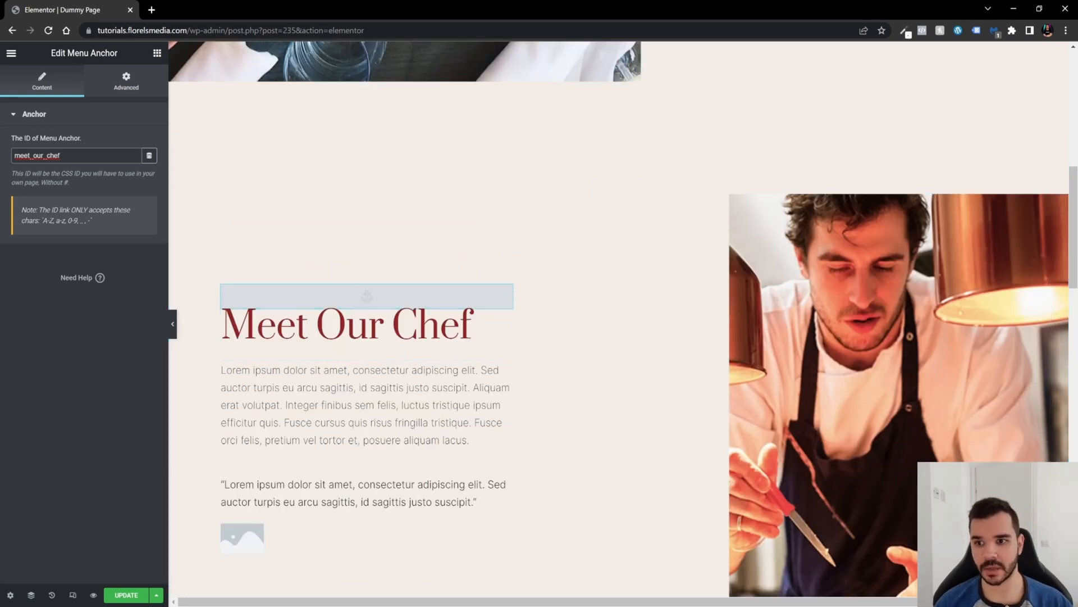
{"action": "key", "text": "ctrl+a"}
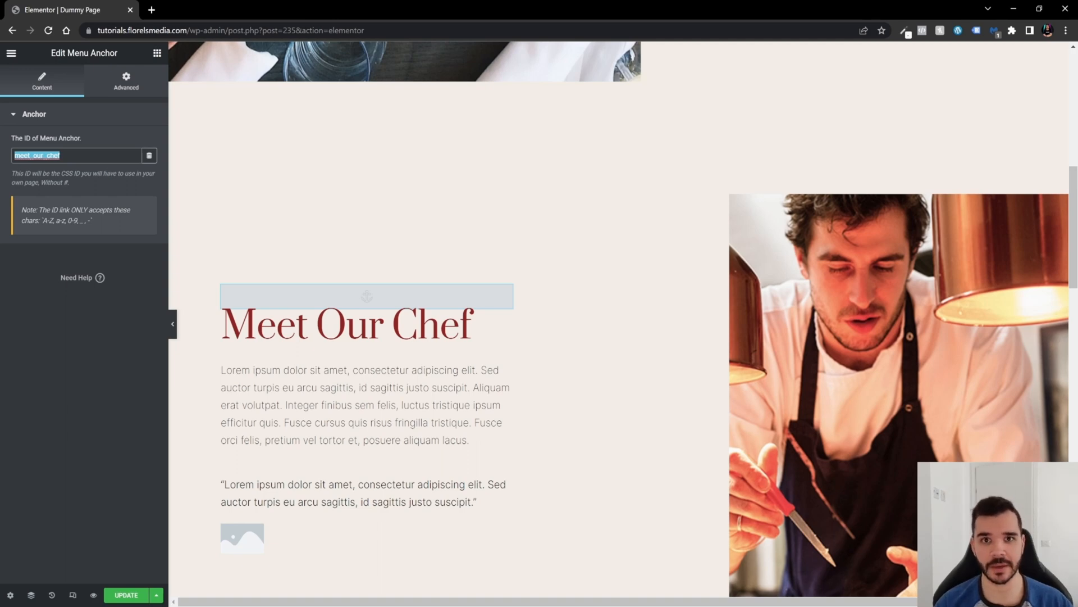
{"action": "left_click", "coordinate": [84, 348]}
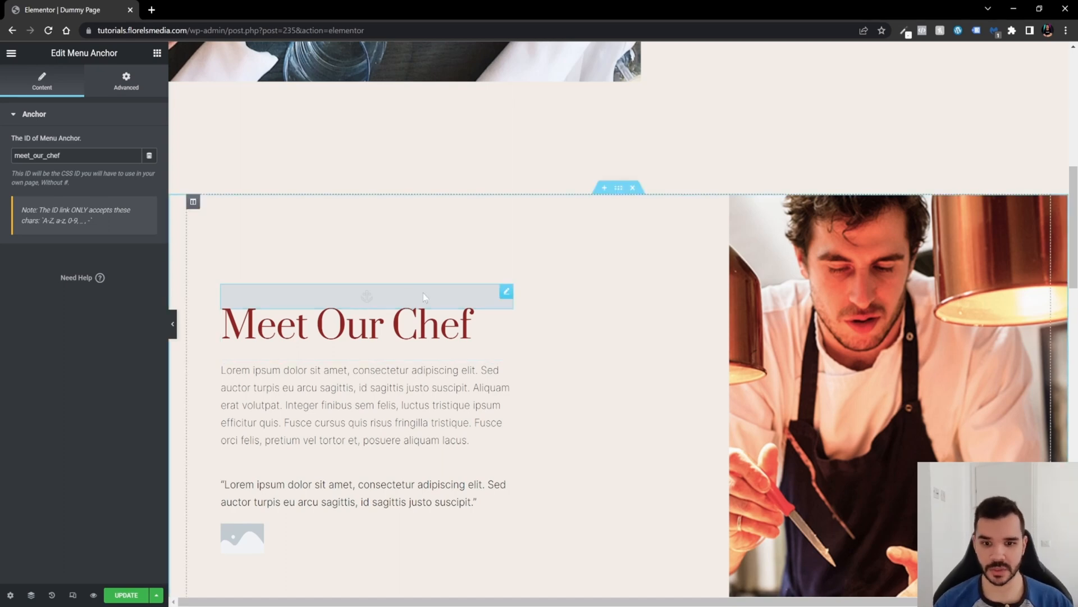
Update the page and open a preview of the changes
{"action": "scroll", "coordinate": [801, 180], "scroll_direction": "up", "scroll_amount": 4}
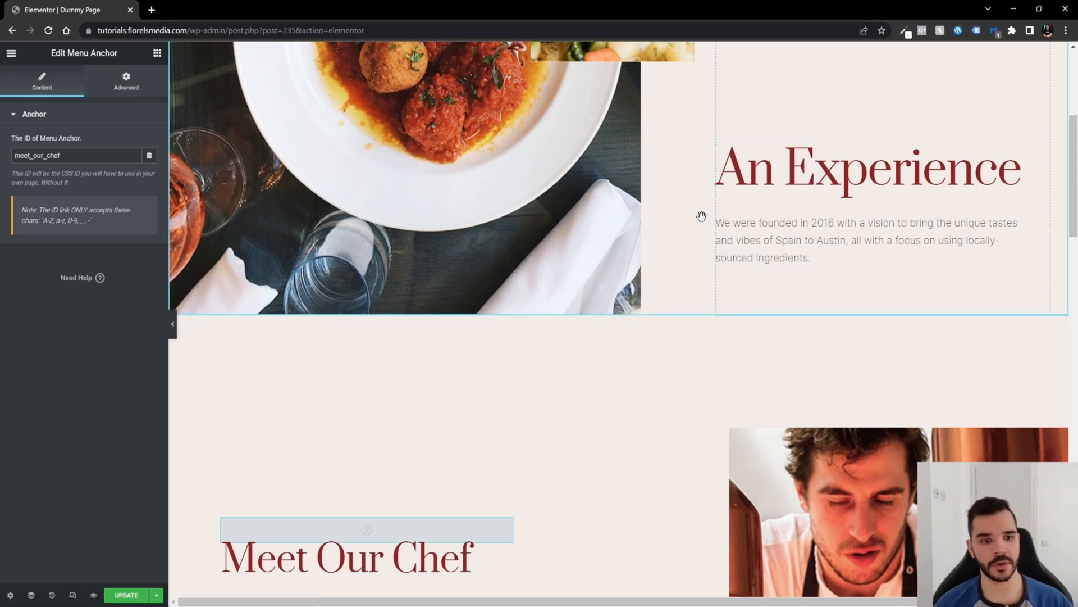
{"action": "left_click", "coordinate": [127, 595]}
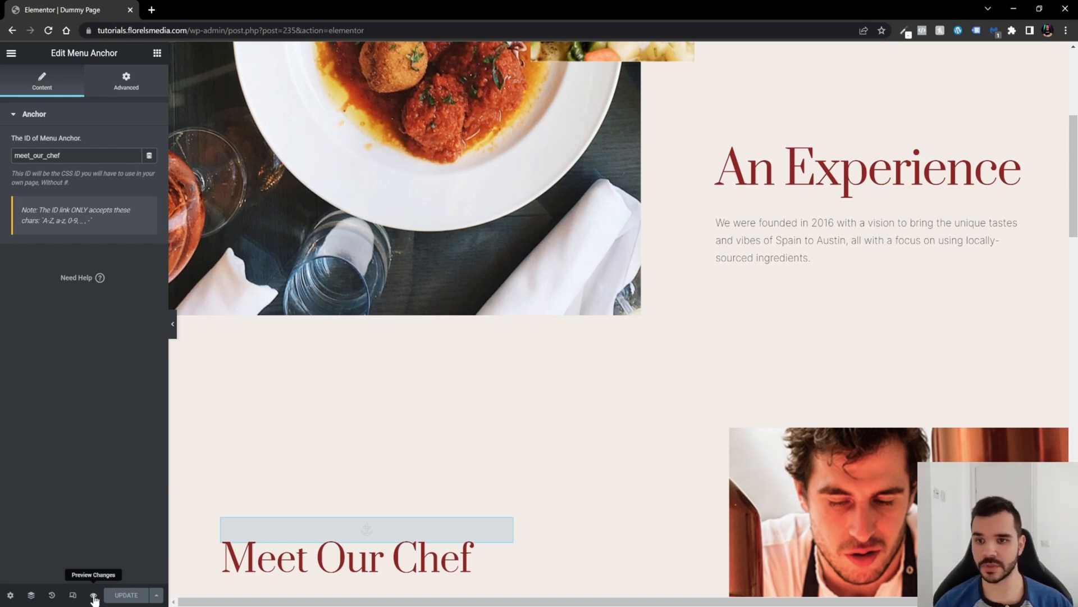
{"action": "left_click", "coordinate": [93, 596]}
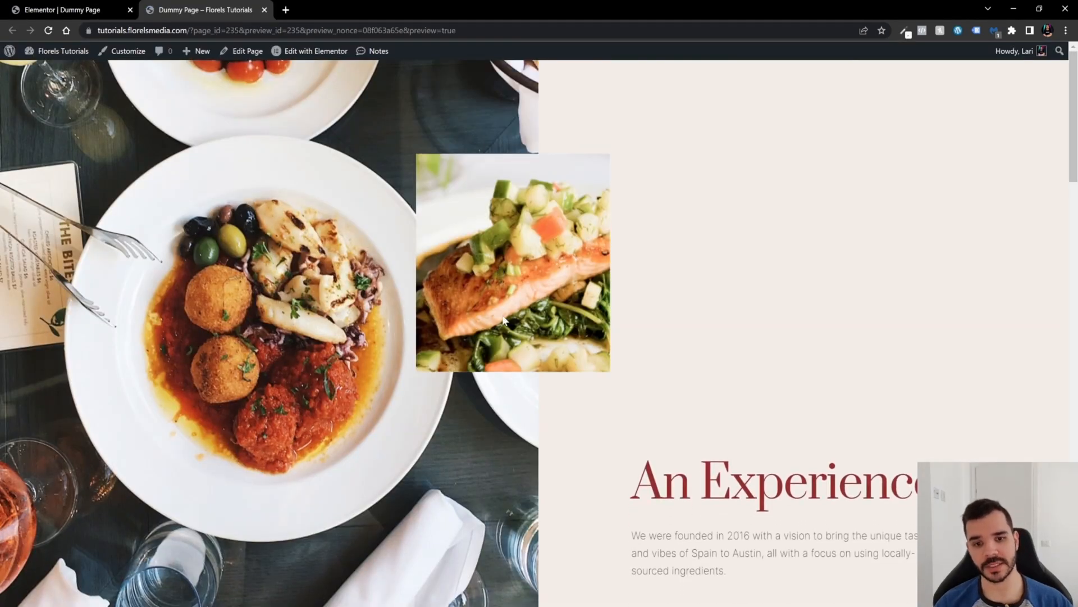
Follow the "An Experience" heading's link in the preview and examine where it lands around the "Meet Our Chef" section
{"action": "scroll", "coordinate": [683, 239], "scroll_direction": "down", "scroll_amount": 4}
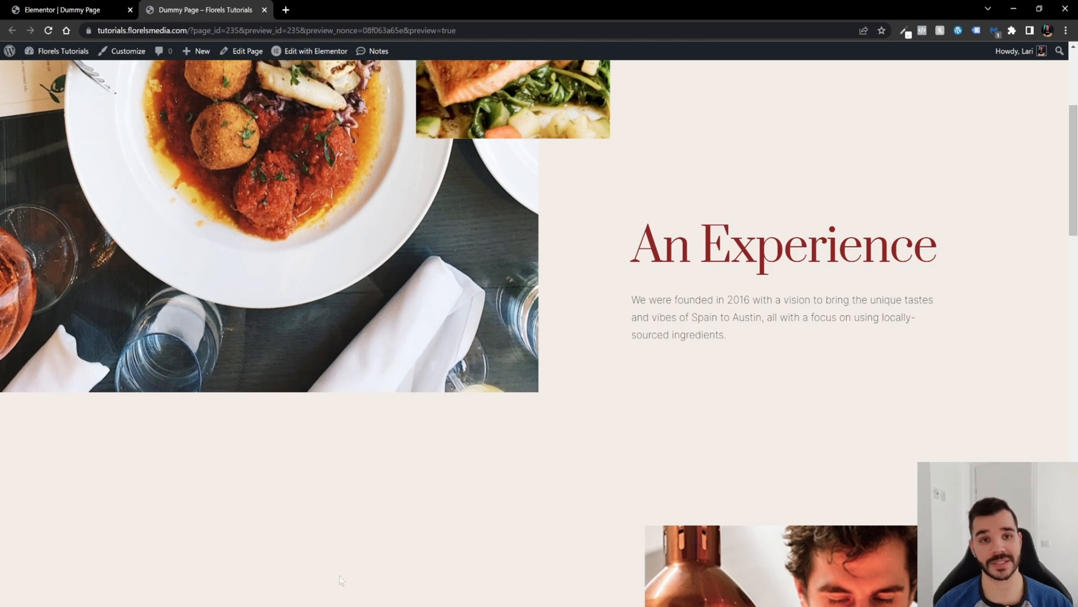
{"action": "left_click", "coordinate": [719, 273]}
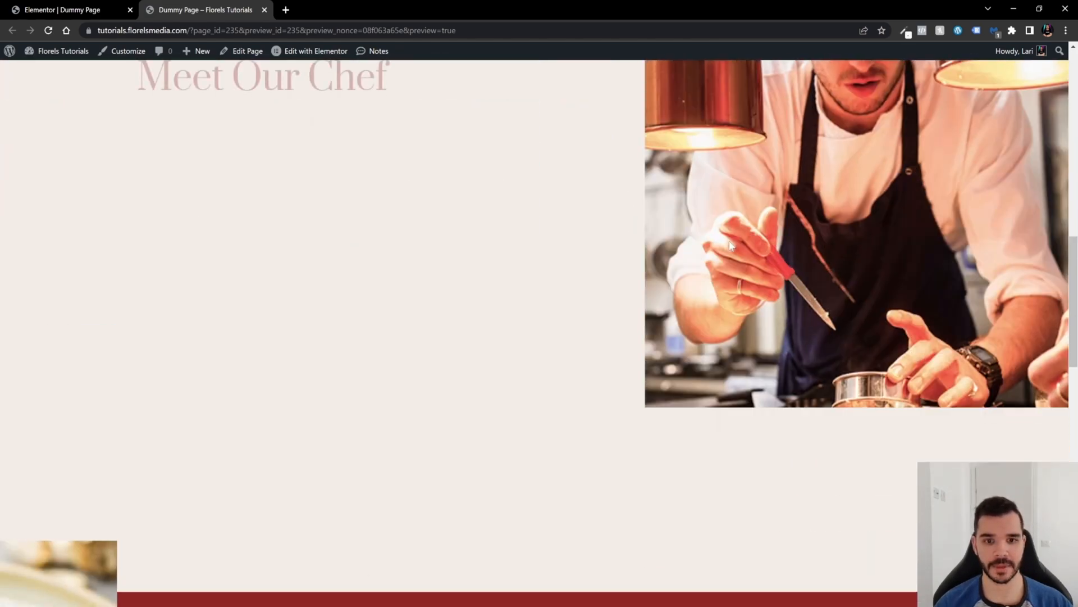
{"action": "scroll", "coordinate": [396, 226], "scroll_direction": "up", "scroll_amount": 3}
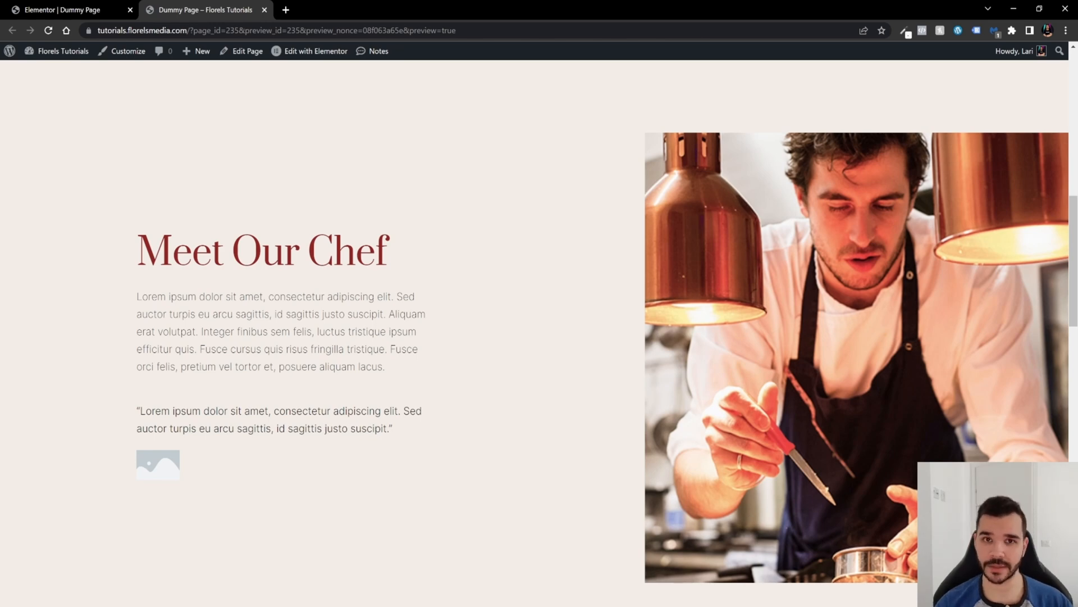
{"action": "scroll", "coordinate": [378, 265], "scroll_direction": "up", "scroll_amount": 2}
{"action": "scroll", "coordinate": [397, 280], "scroll_direction": "down", "scroll_amount": 1}
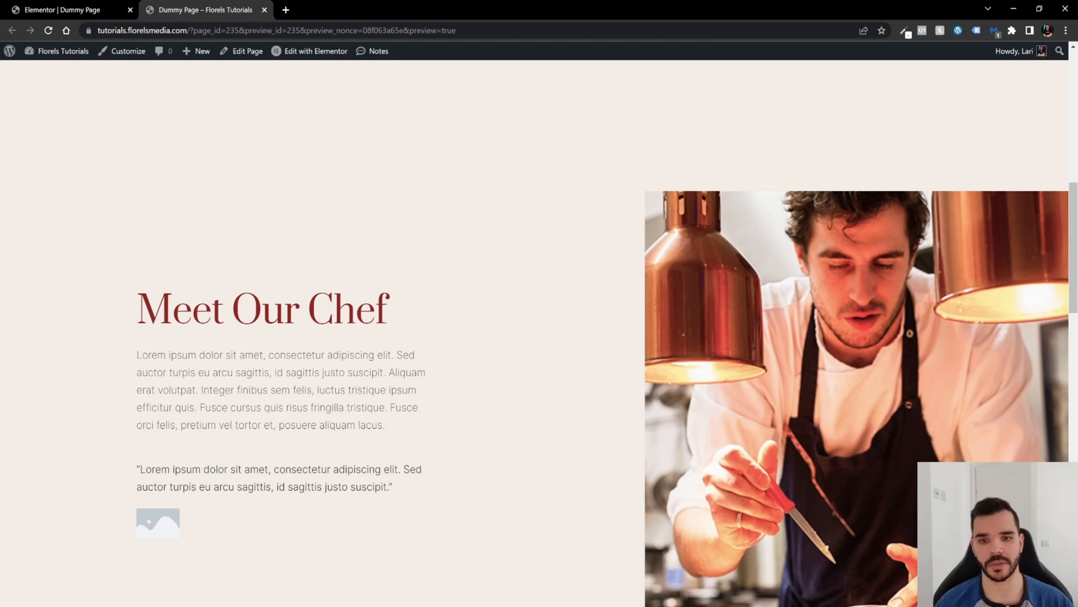
{"action": "scroll", "coordinate": [432, 329], "scroll_direction": "up", "scroll_amount": 5}
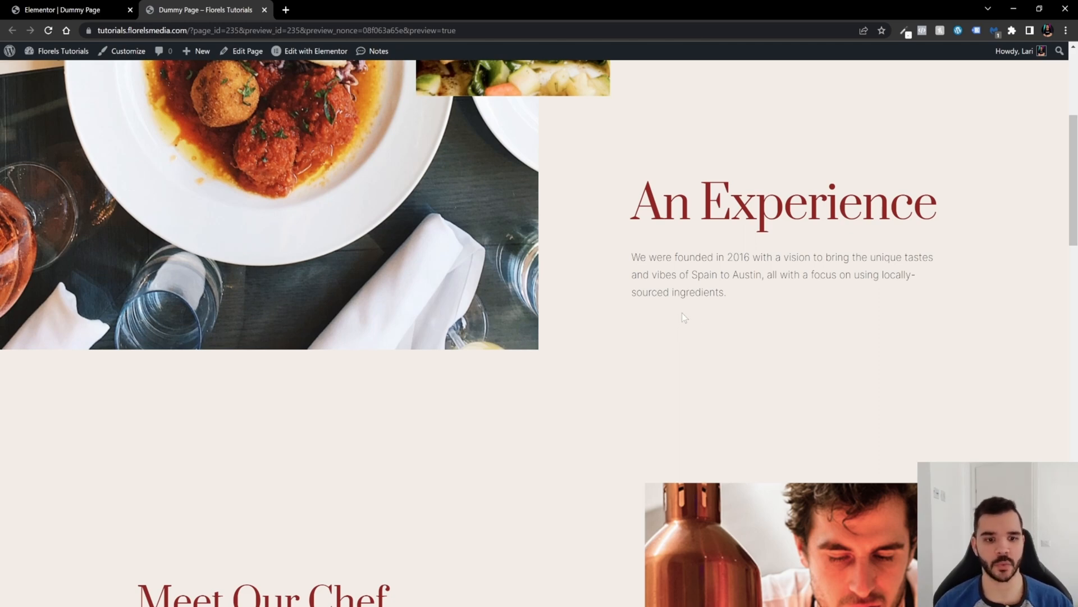
Return to the page editor and add a Button widget directly below the "An Experience" paragraph
{"action": "left_click", "coordinate": [49, 10]}
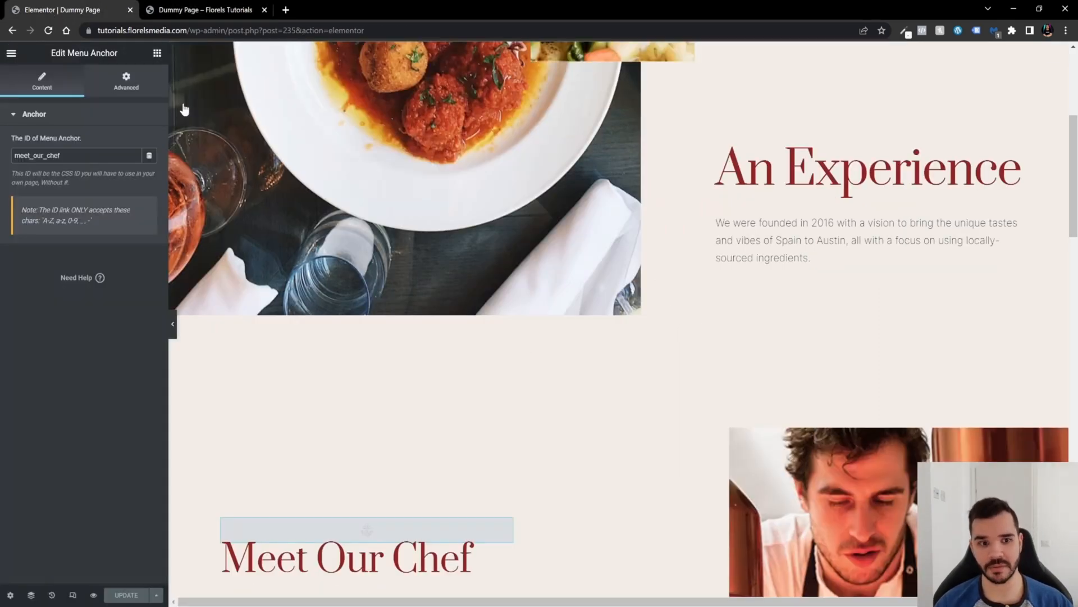
{"action": "left_click", "coordinate": [157, 54]}
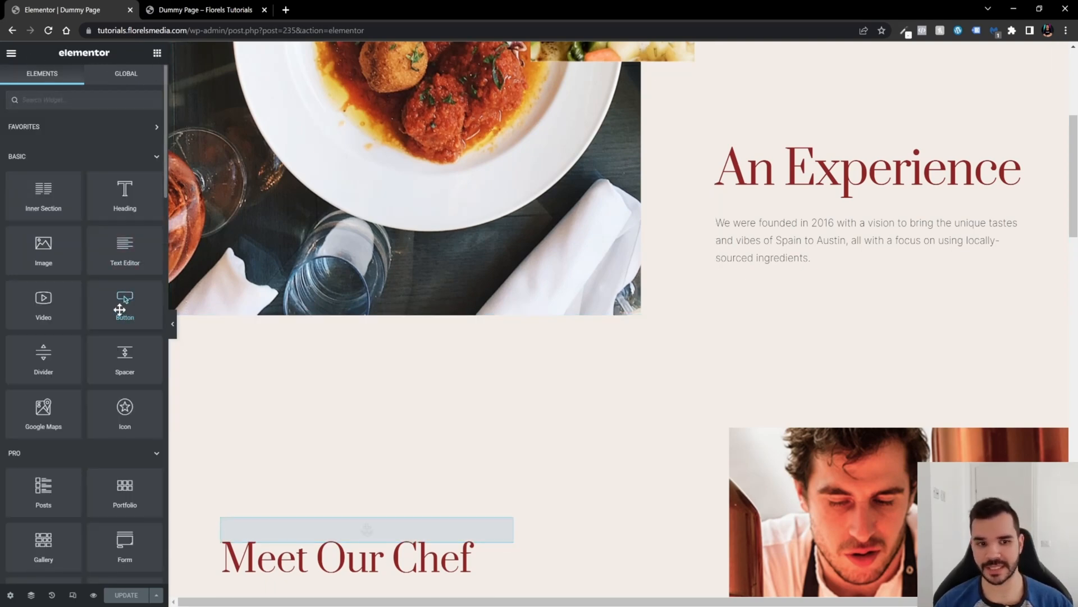
{"action": "left_click_drag", "start_coordinate": [120, 309], "coordinate": [787, 244]}
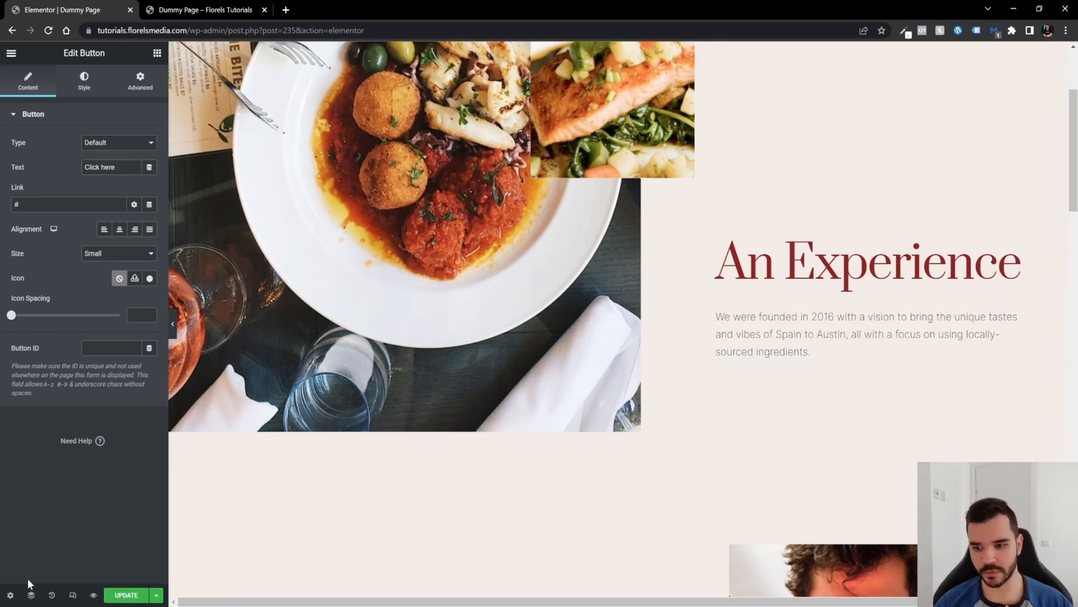
Open the Navigator and delete the Spacer below the Button in the Hero section's second column
{"action": "left_click", "coordinate": [31, 596]}
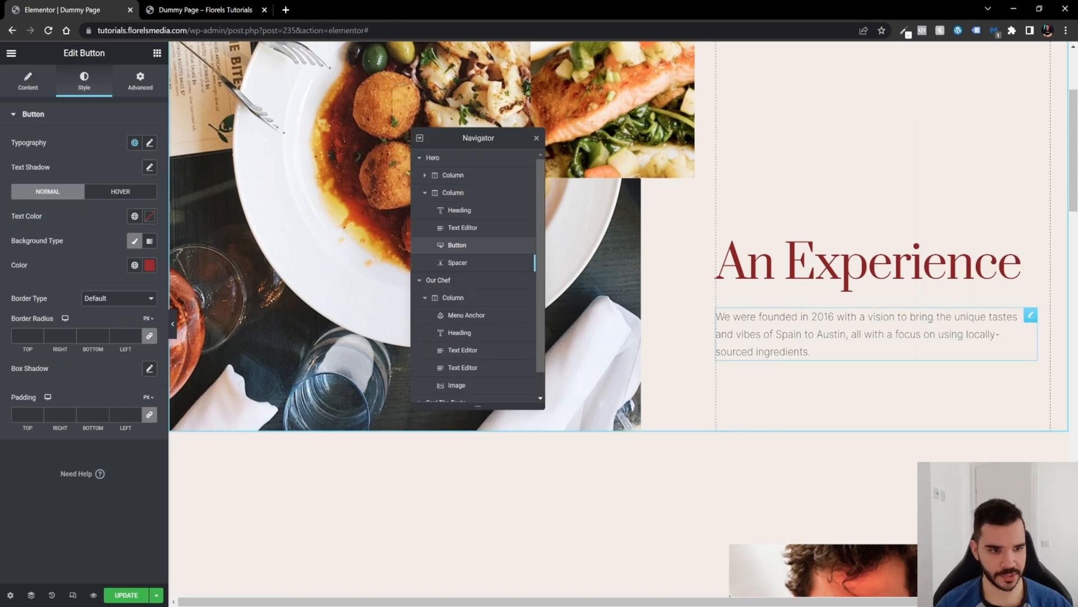
{"action": "left_click", "coordinate": [455, 264]}
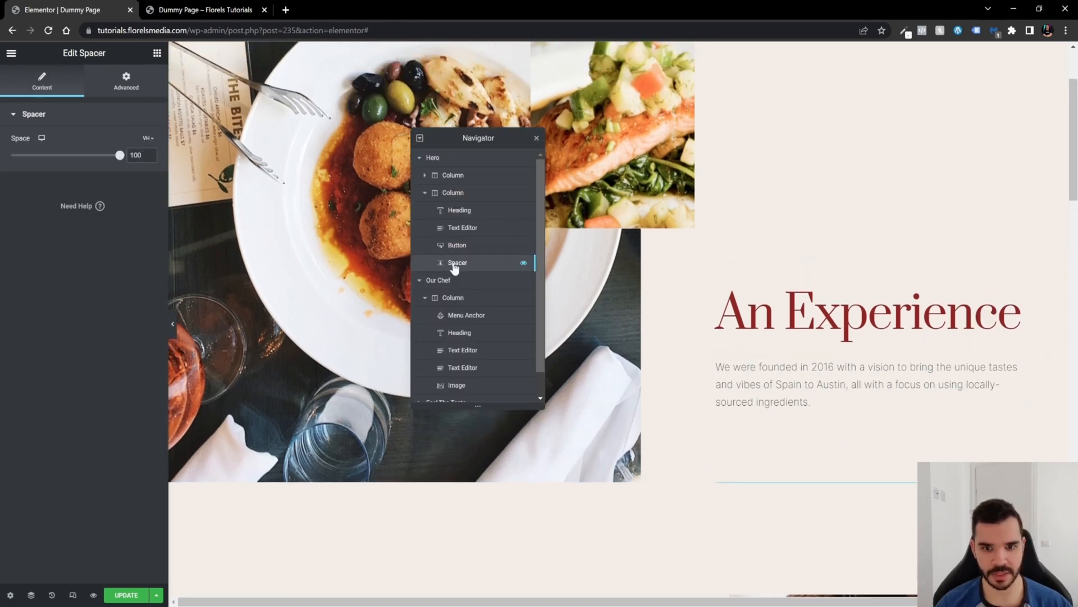
{"action": "right_click", "coordinate": [455, 264]}
{"action": "left_click", "coordinate": [494, 449]}
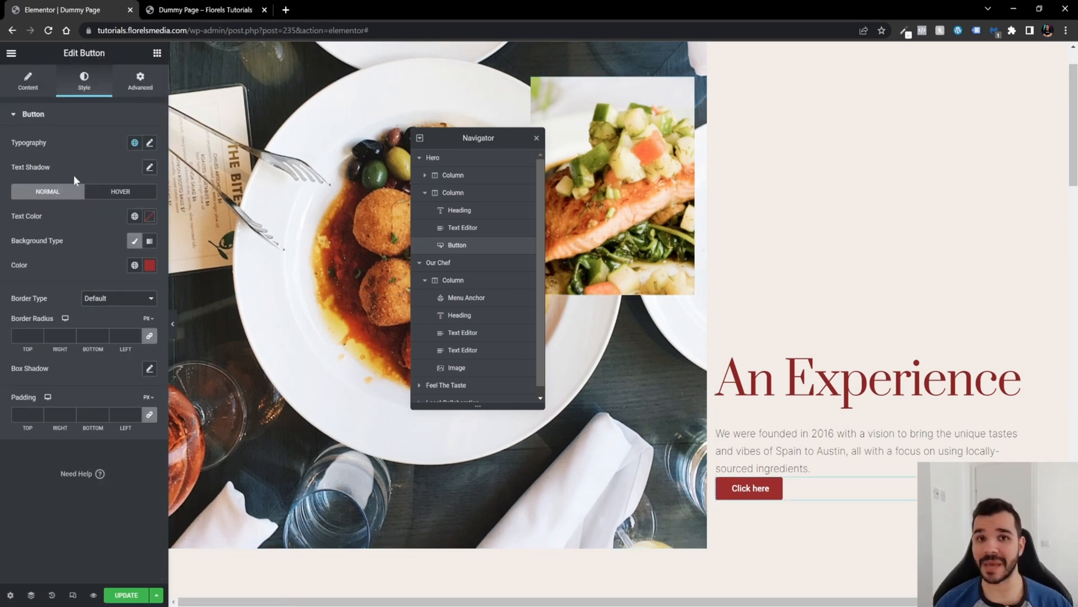
Give the button unlinked padding in EM, with 2 at the top and 1 at the bottom
{"action": "left_click", "coordinate": [137, 94]}
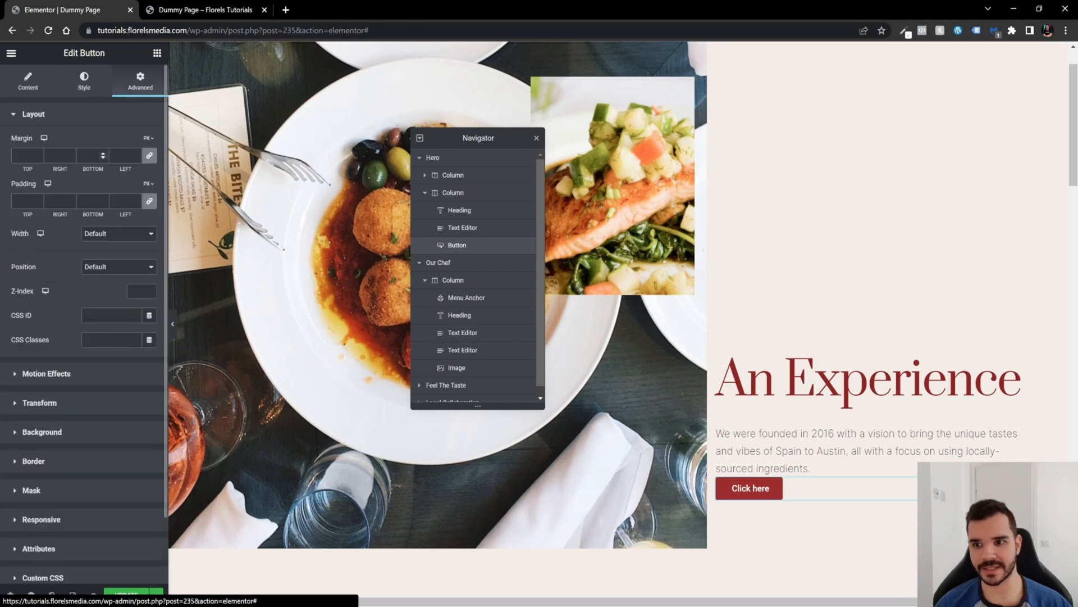
{"action": "left_click", "coordinate": [149, 184]}
{"action": "left_click", "coordinate": [147, 198]}
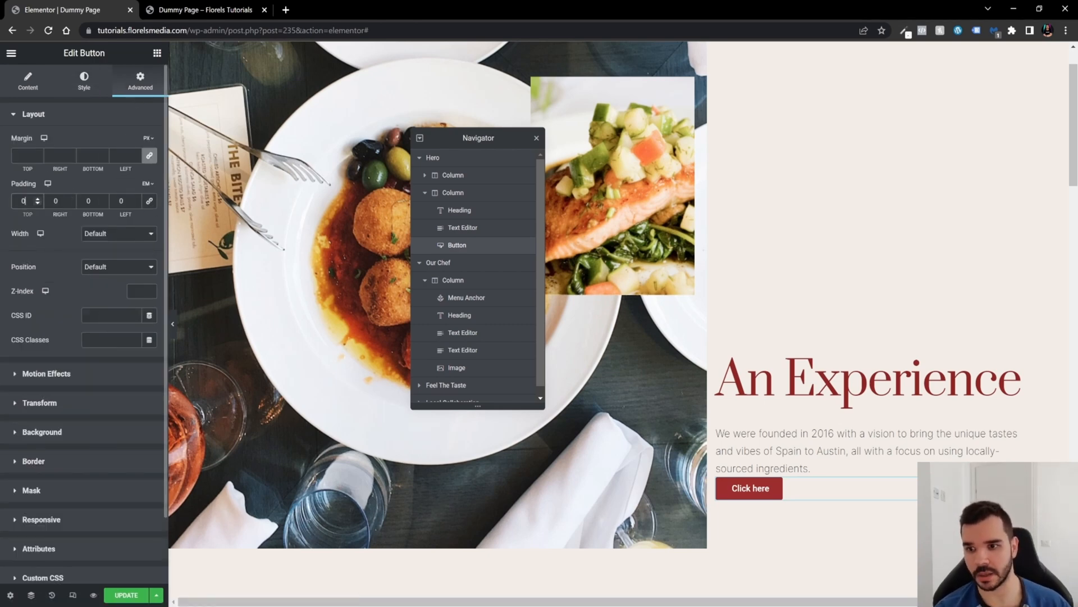
{"action": "left_click", "coordinate": [25, 200]}
{"action": "type", "text": "1"}
{"action": "left_click", "coordinate": [90, 200]}
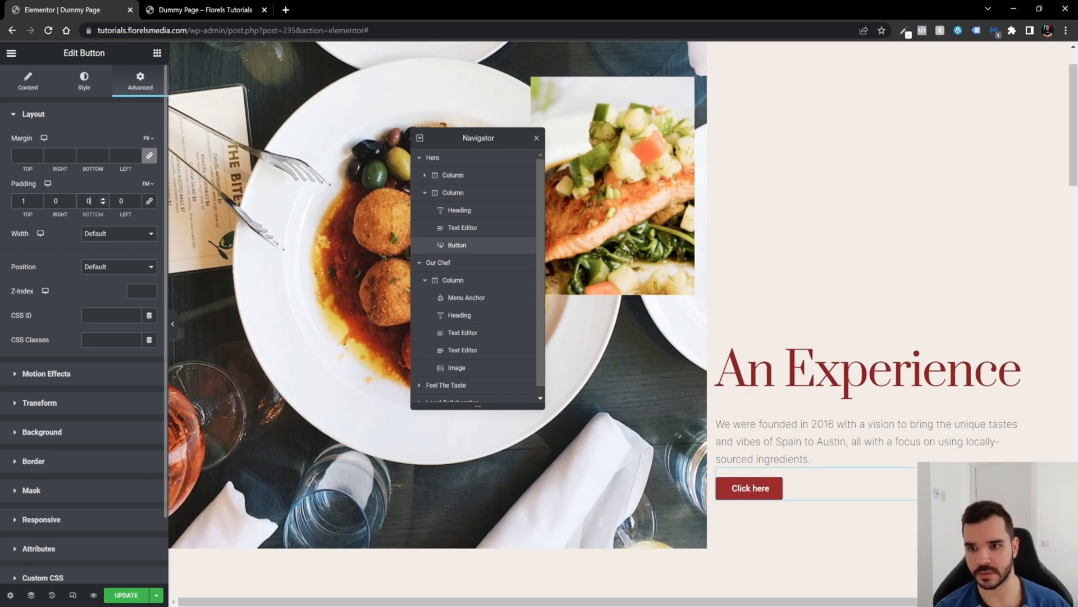
{"action": "type", "text": "1"}
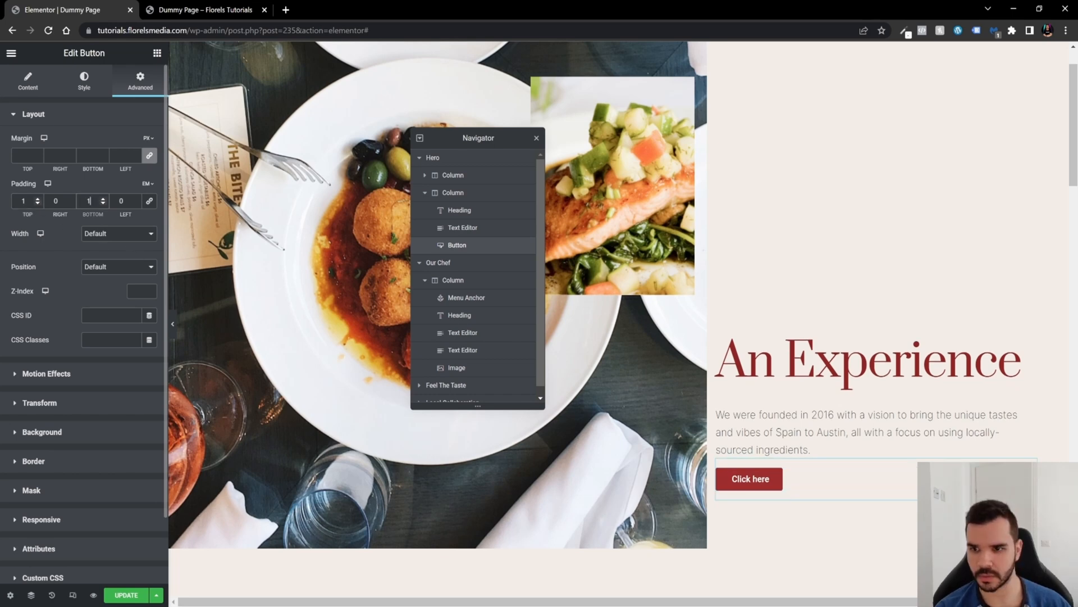
{"action": "left_click", "coordinate": [26, 201]}
{"action": "key", "text": "BackSpace"}
{"action": "type", "text": "2"}
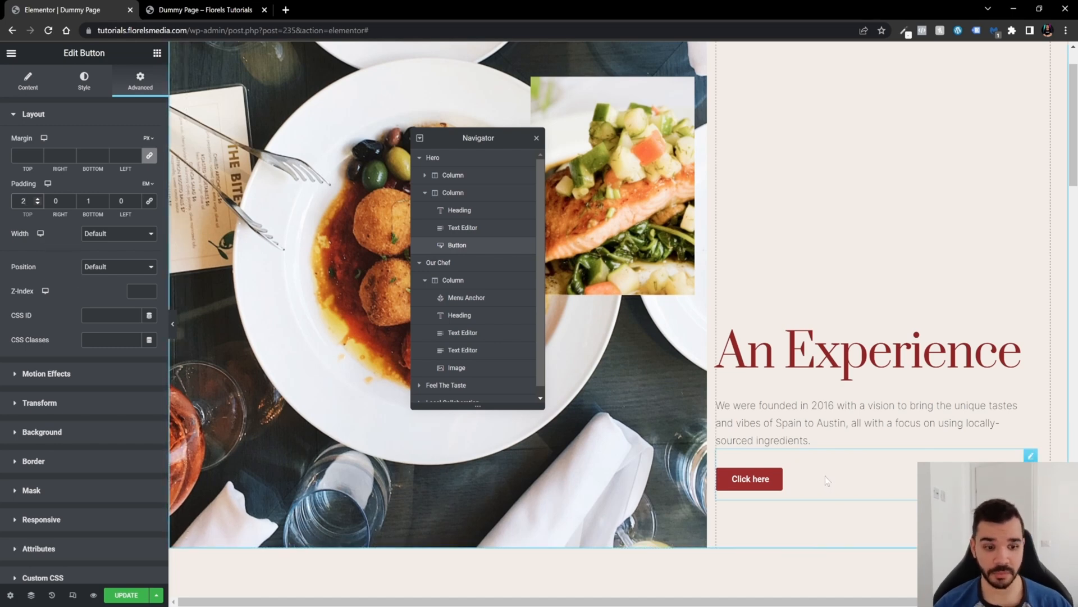
Set the button's link to #meet_our_chef and clear the link of the "An Experience" heading
{"action": "left_click", "coordinate": [28, 80]}
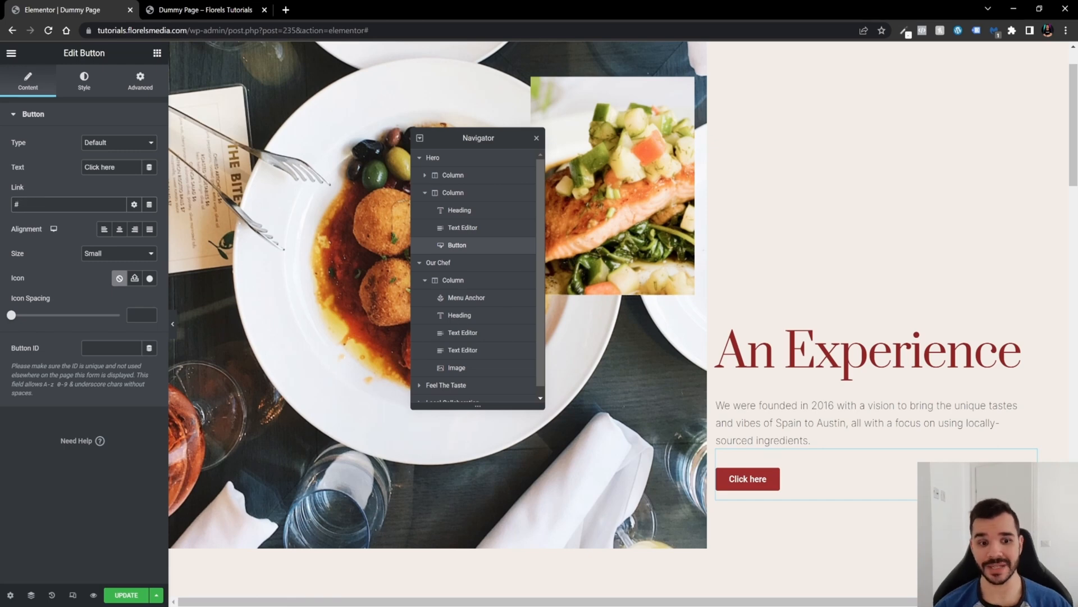
{"action": "type", "text": "meet_our_chef"}
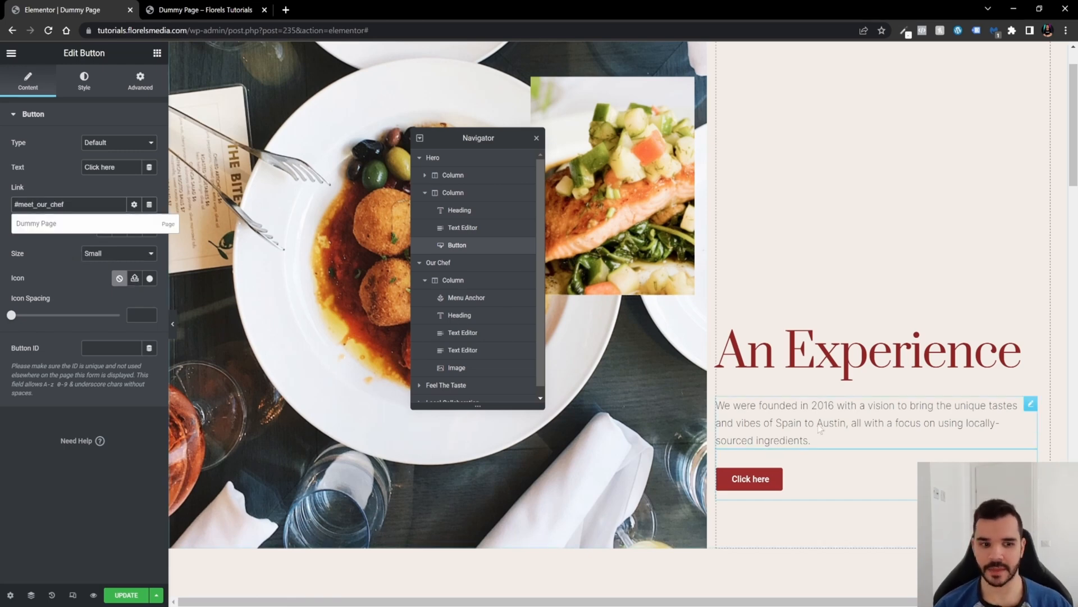
{"action": "left_click", "coordinate": [1031, 332]}
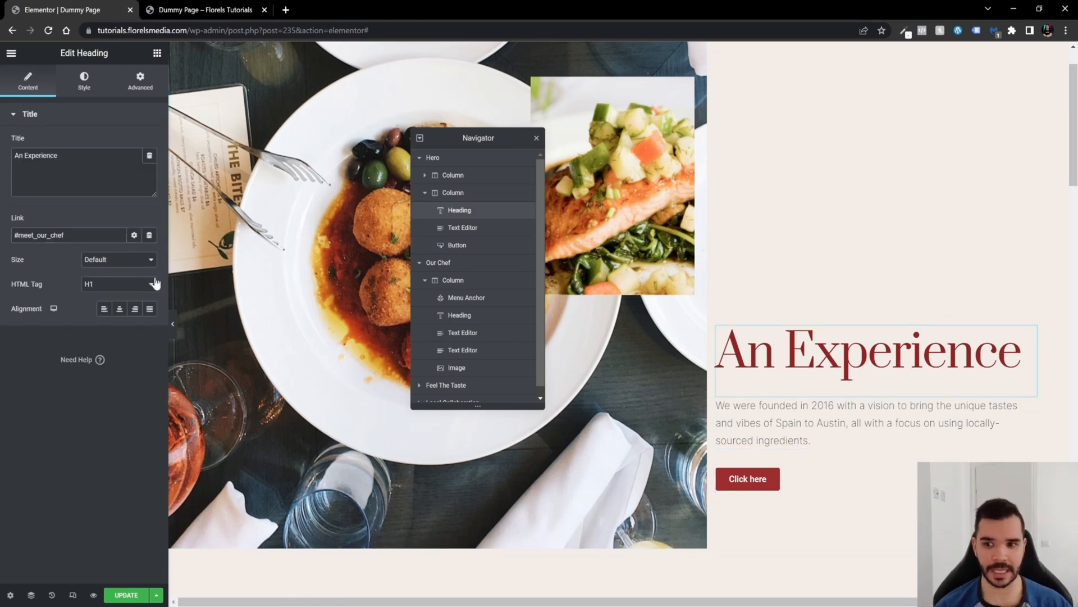
{"action": "triple_click", "coordinate": [73, 235]}
{"action": "key", "text": "BackSpace"}
Change the button's text to "Meet Our Chef"
{"action": "left_click", "coordinate": [811, 480]}
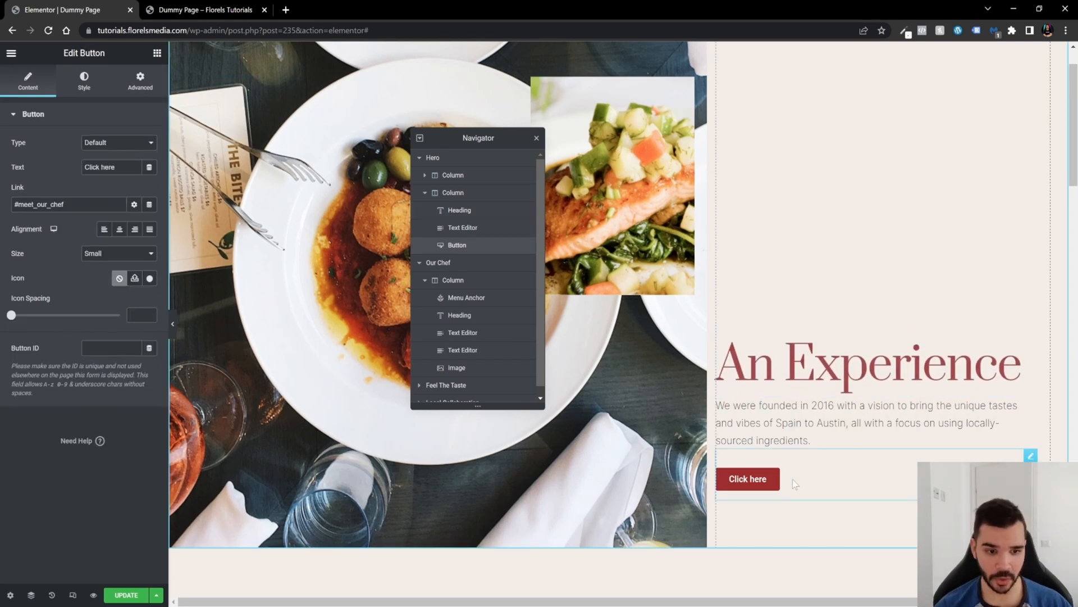
{"action": "triple_click", "coordinate": [101, 166]}
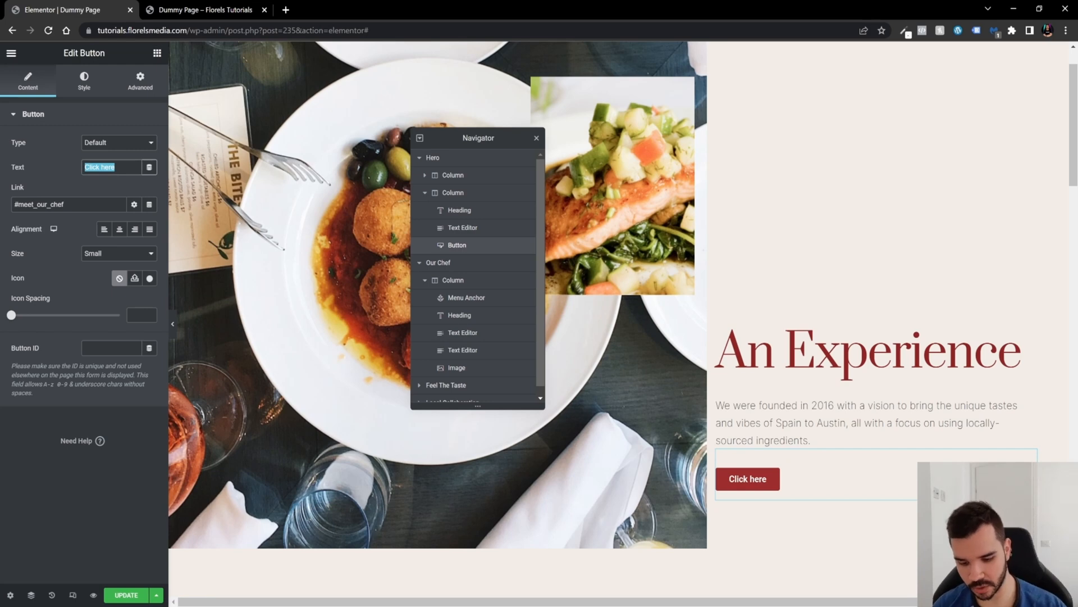
{"action": "type", "text": "Meet Ou"}
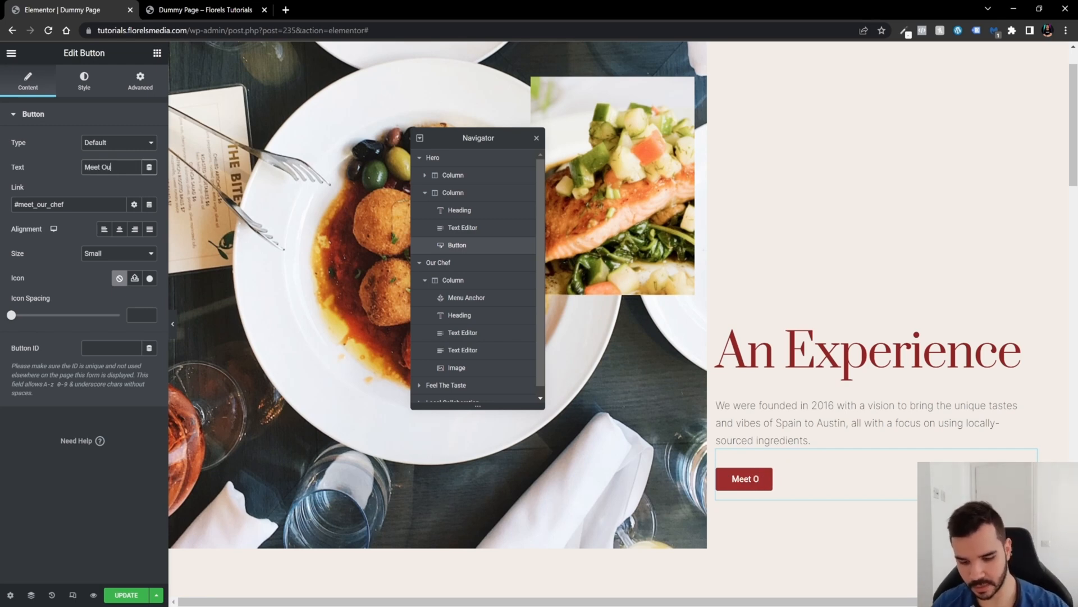
{"action": "type", "text": "r Chef"}
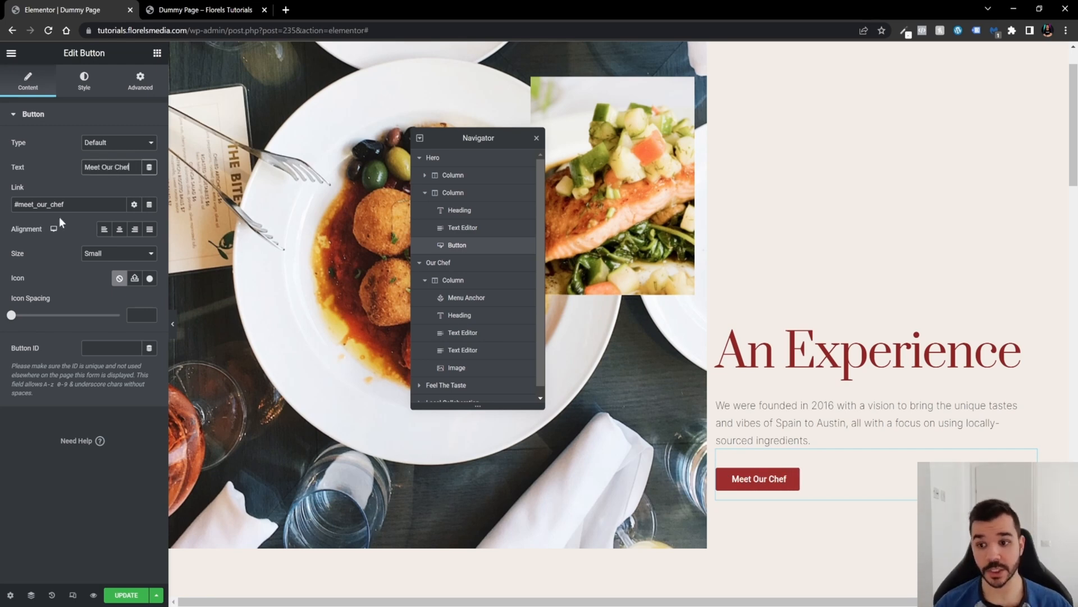
Move the Menu Anchor directly below the "Meet Our Chef" heading and update the page
{"action": "left_click_drag", "start_coordinate": [64, 204], "coordinate": [13, 204]}
{"action": "scroll", "coordinate": [492, 465], "scroll_direction": "down", "scroll_amount": 5}
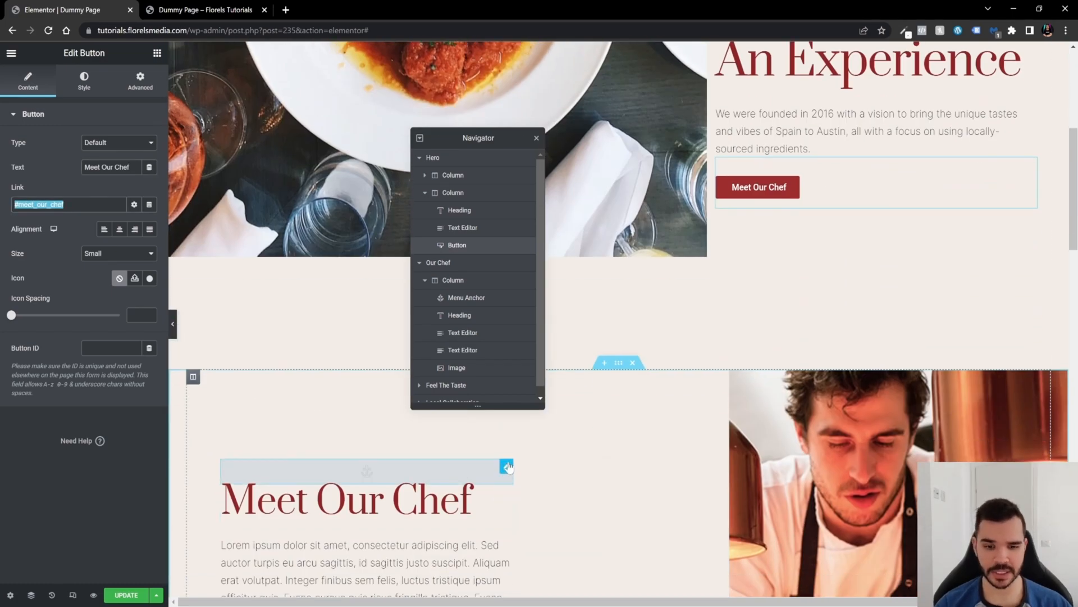
{"action": "left_click_drag", "start_coordinate": [492, 466], "coordinate": [350, 502]}
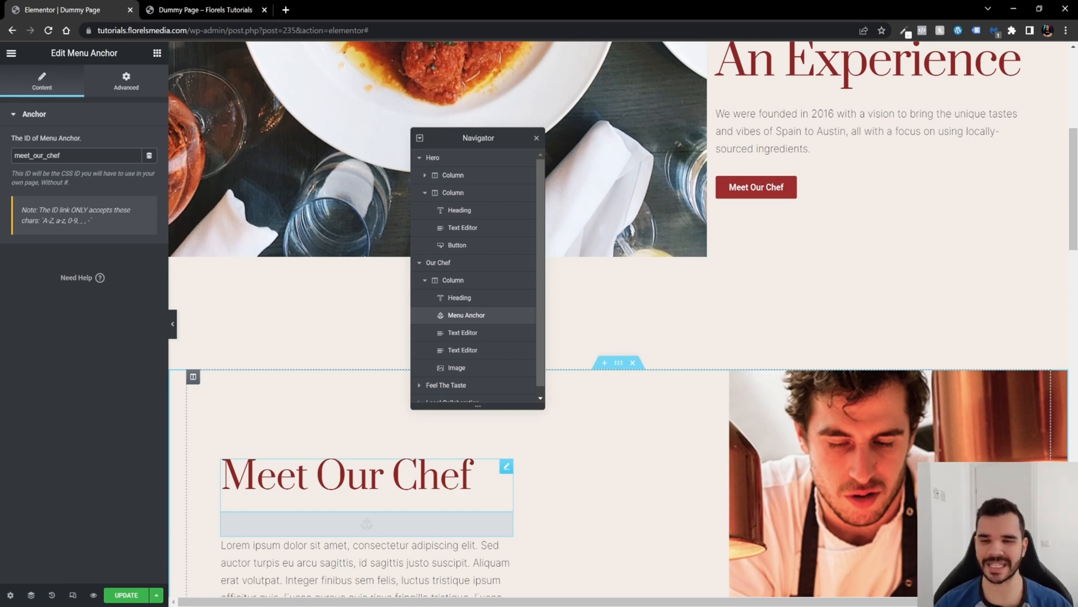
{"action": "left_click", "coordinate": [126, 594]}
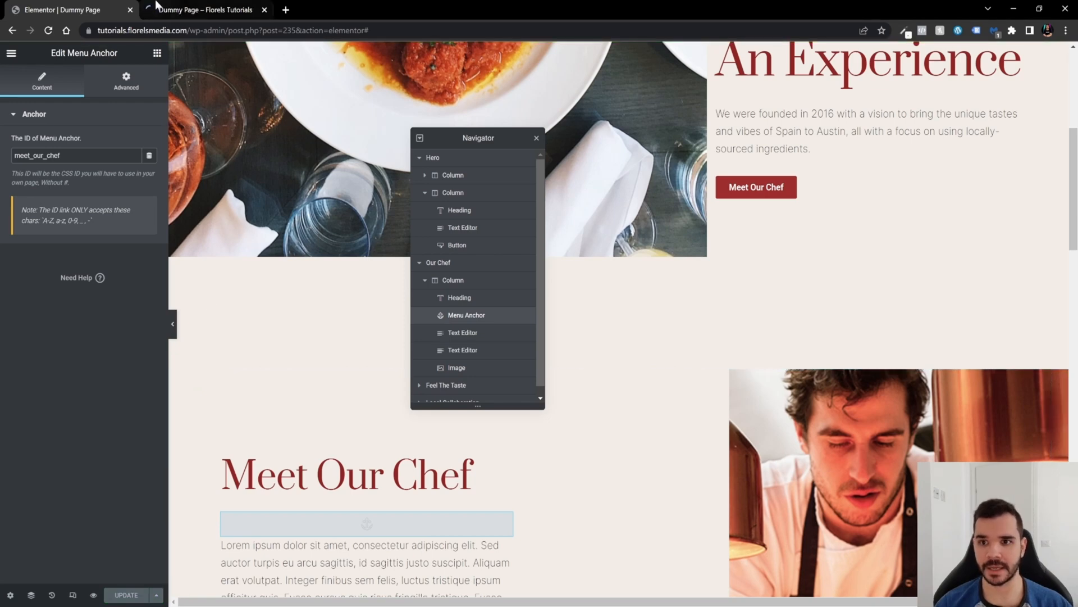
Test the "Meet Our Chef" button in the page preview and examine where it lands relative to the chef heading
{"action": "left_click", "coordinate": [171, 9]}
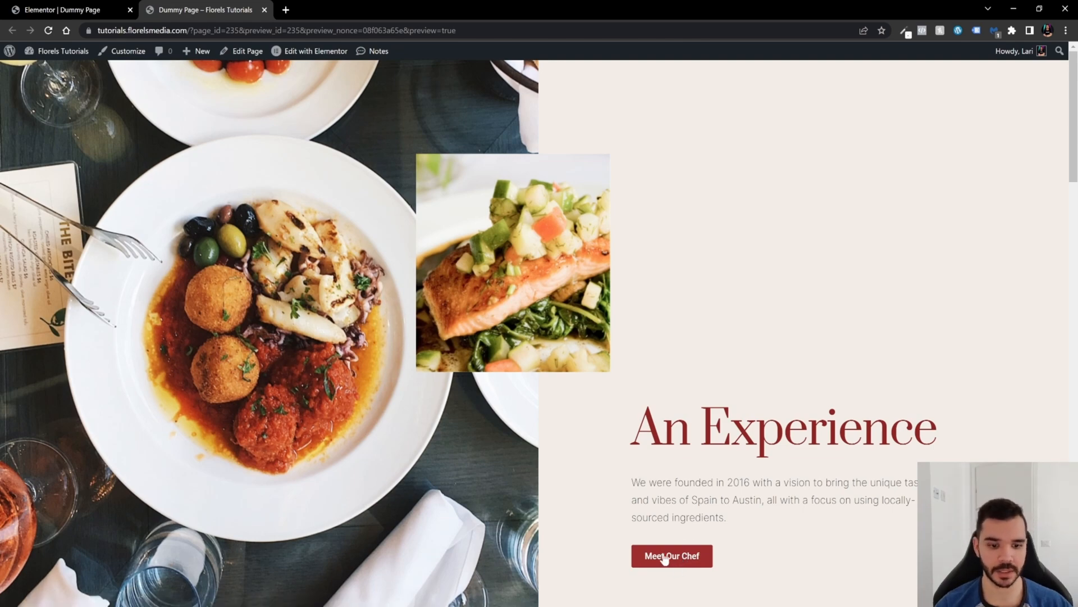
{"action": "left_click", "coordinate": [680, 559]}
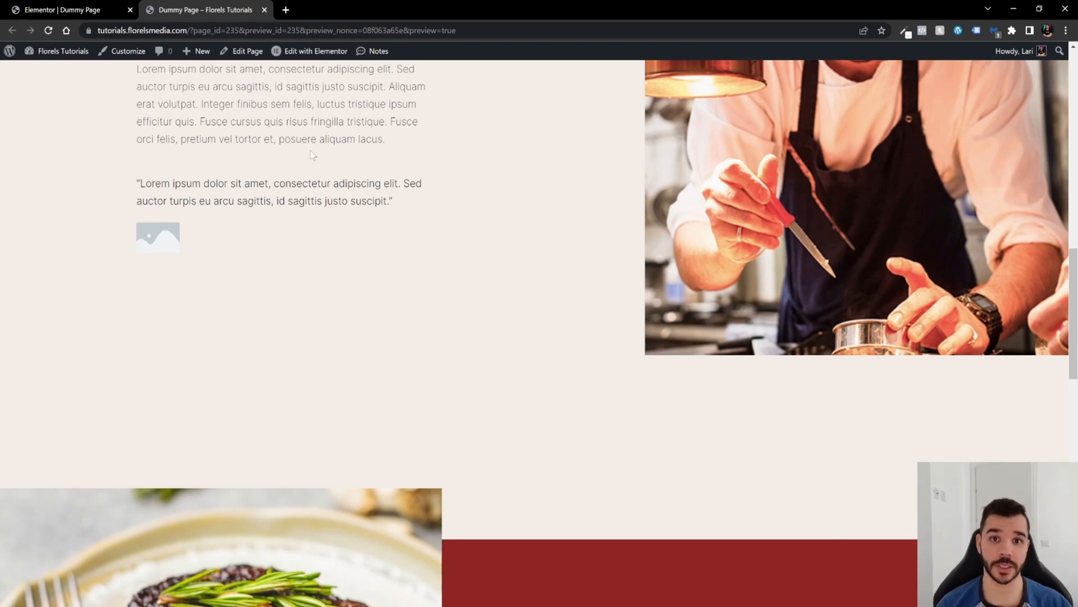
{"action": "scroll", "coordinate": [318, 157], "scroll_direction": "up", "scroll_amount": 2}
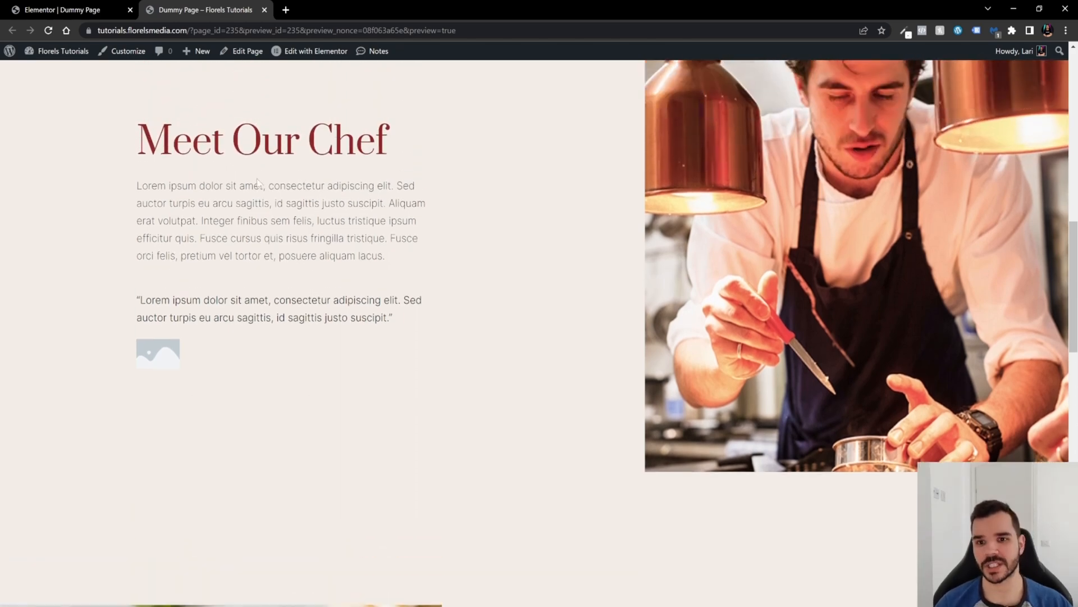
{"action": "scroll", "coordinate": [257, 181], "scroll_direction": "up", "scroll_amount": 2}
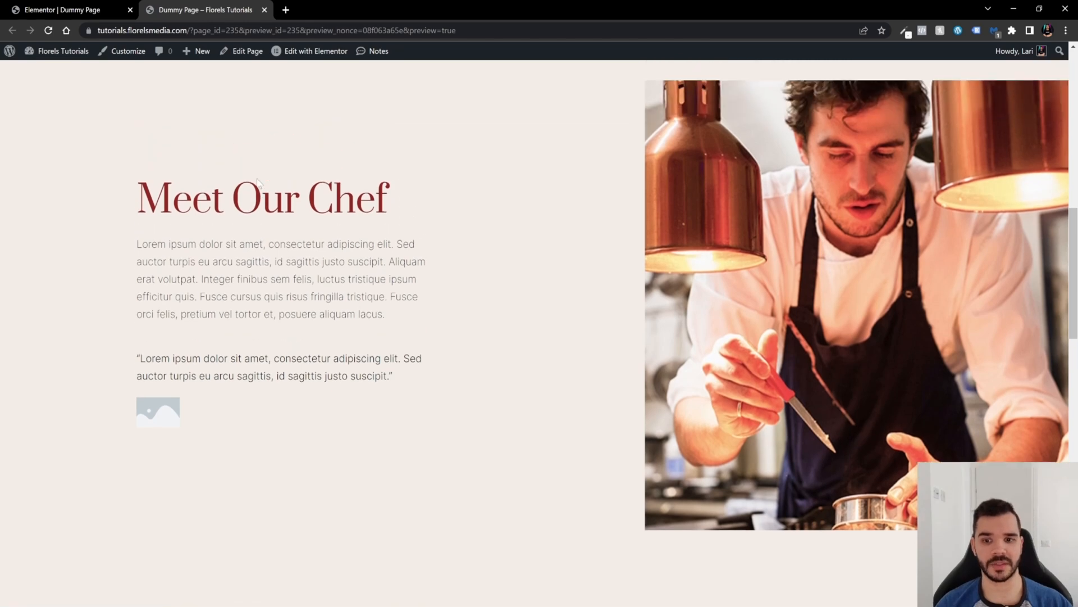